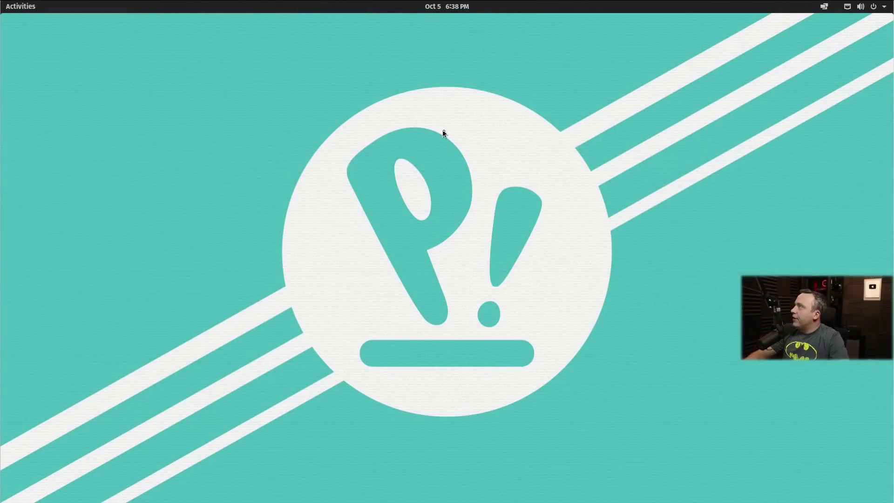
# Step: Launch the Firefox web browser with the Super+B shortcut
pyautogui.press('super+b')
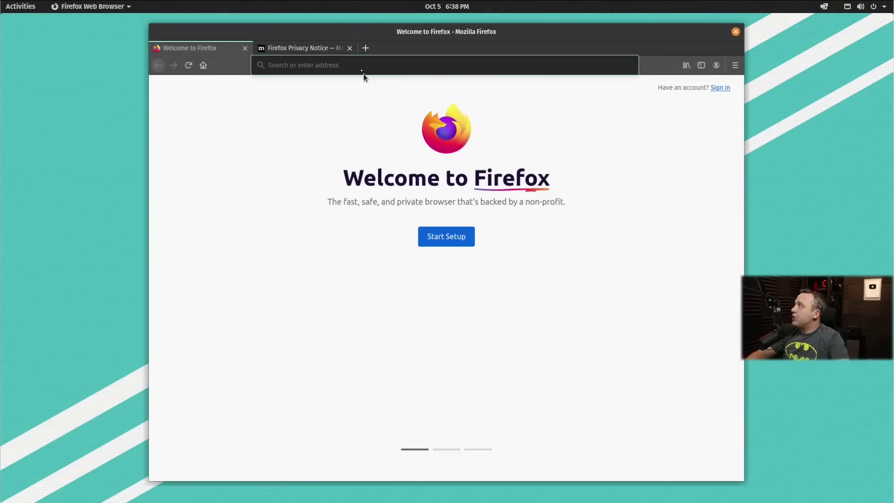
# Step: Load christitus.com/linux-macos in Firefox's address bar
pyautogui.click(355, 70)
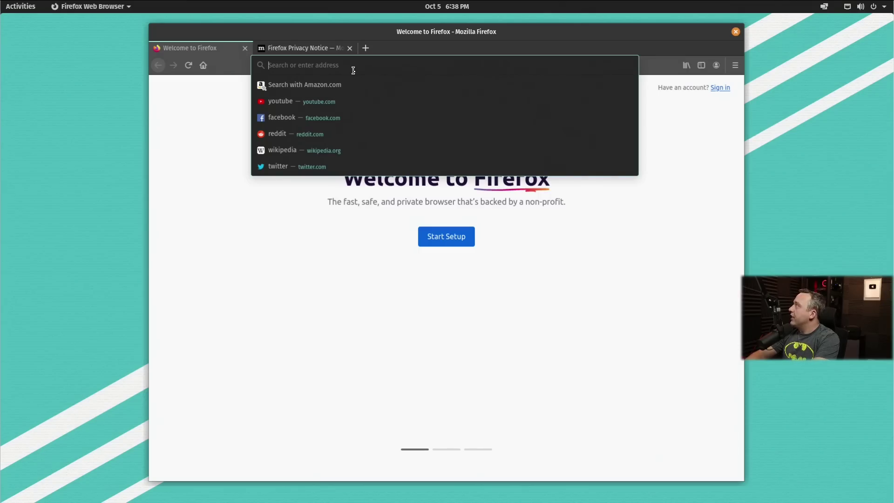
pyautogui.write('ubun')
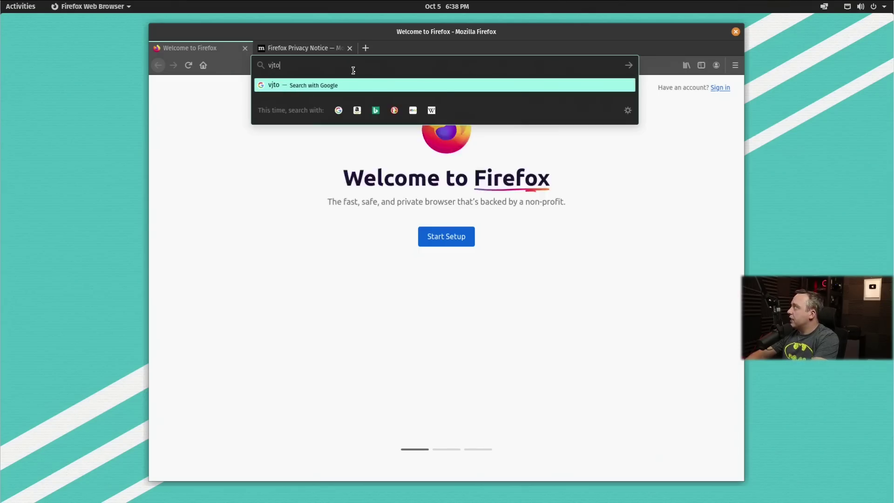
pyautogui.press('BackSpace')
pyautogui.press('BackSpace')
pyautogui.press('BackSpace')
pyautogui.press('BackSpace')
pyautogui.write('christitus.com/linux-macos')
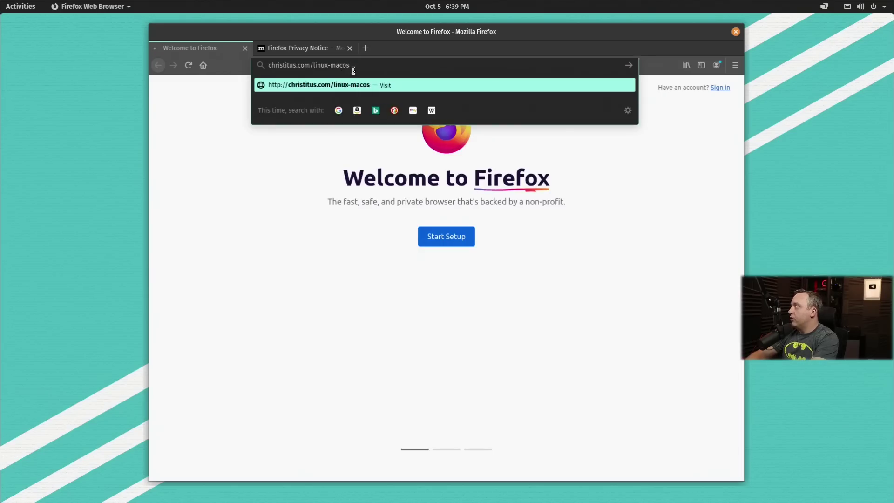
pyautogui.press('Return')
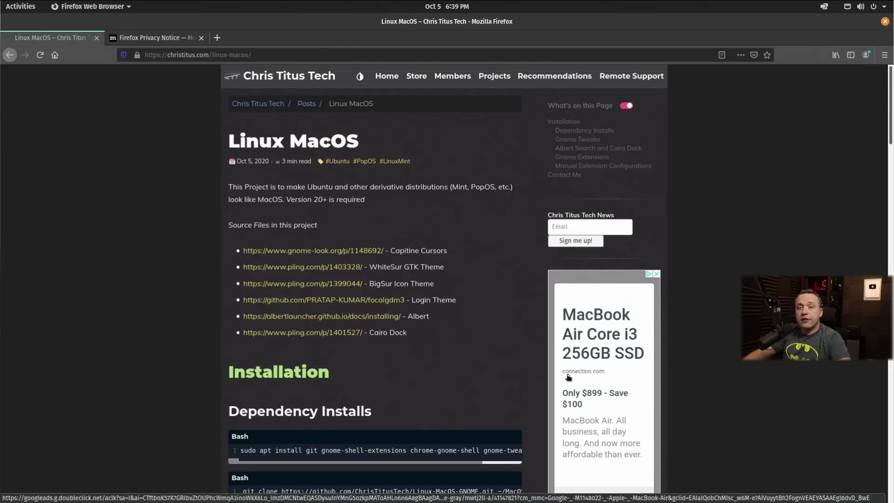
# Step: Copy the first Dependency Installs command and bring up a new terminal
pyautogui.scroll(-3, 553, 368)
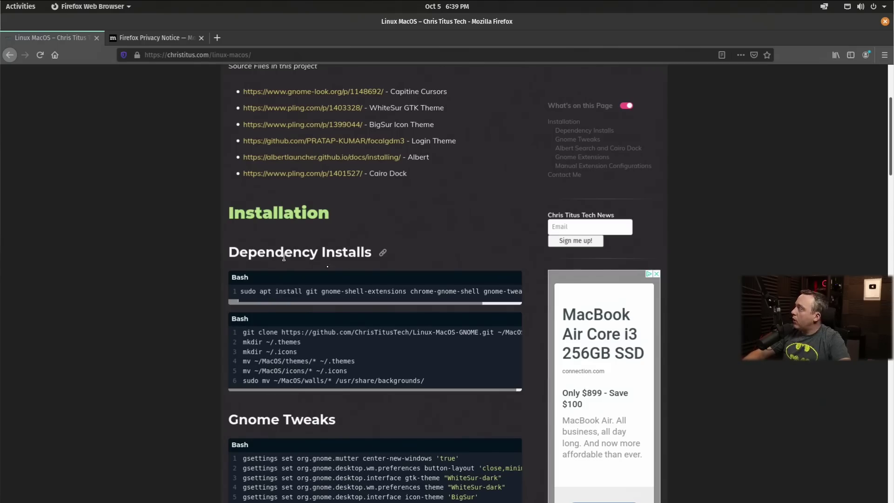
pyautogui.click(514, 279)
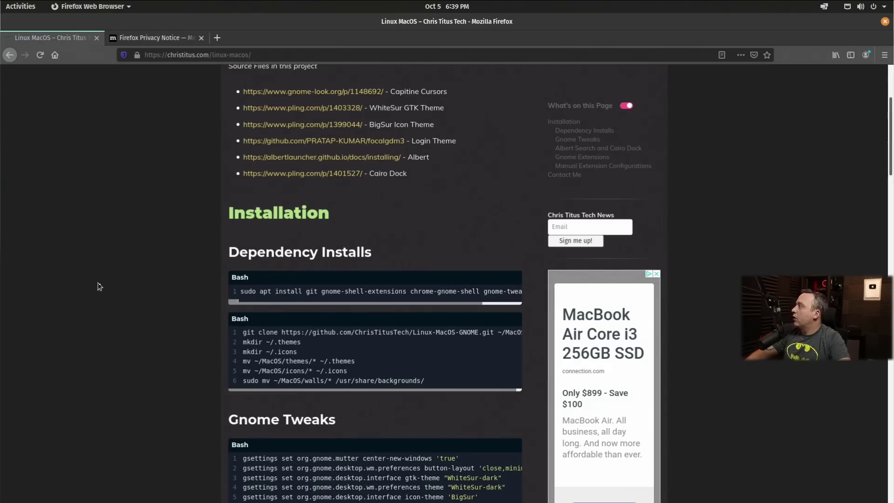
pyautogui.hotkey('ctrl', 'alt', 't')
# Step: Paste and run the dependency install command, entering the sudo password
pyautogui.click(515, 281)
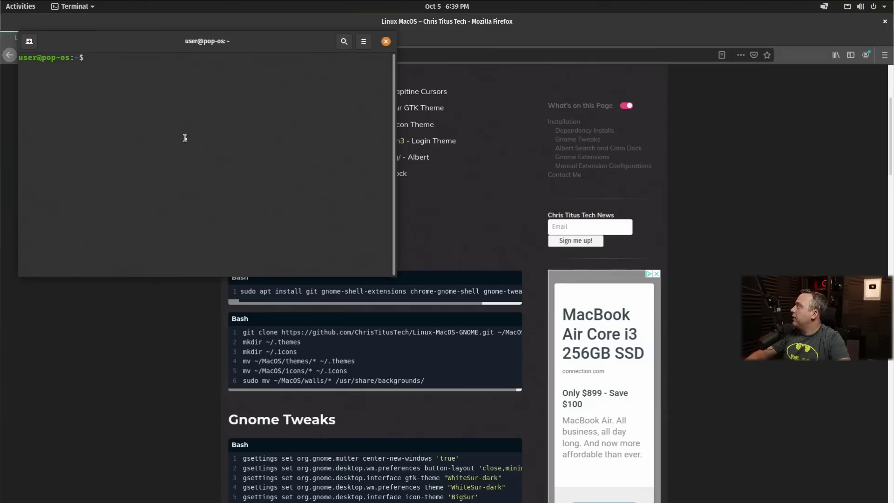
pyautogui.hotkey('ctrl', 'shift', 'v')
pyautogui.press('Return')
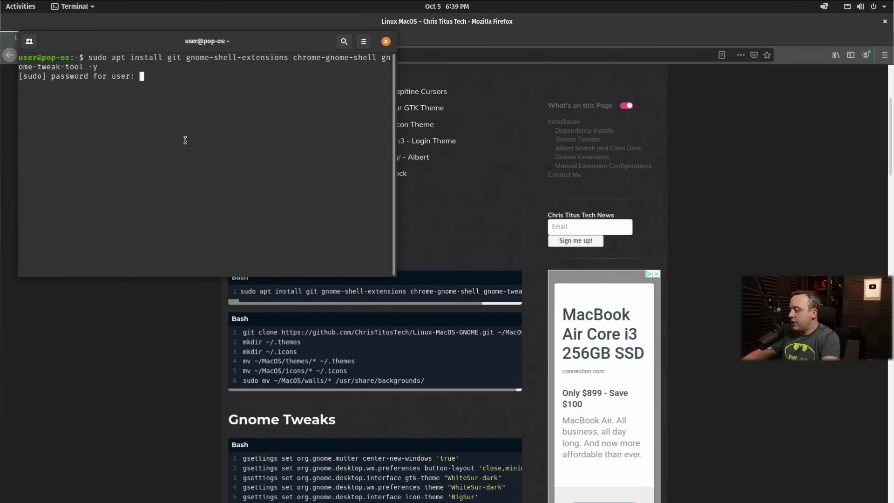
pyautogui.press('Return')
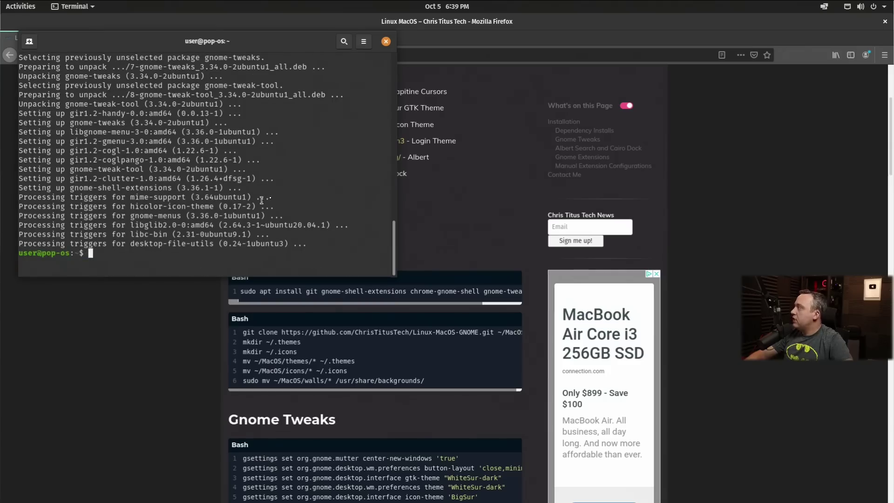
# Step: Copy the git clone and folder setup blocks from the guide and run them in the terminal
pyautogui.click(514, 320)
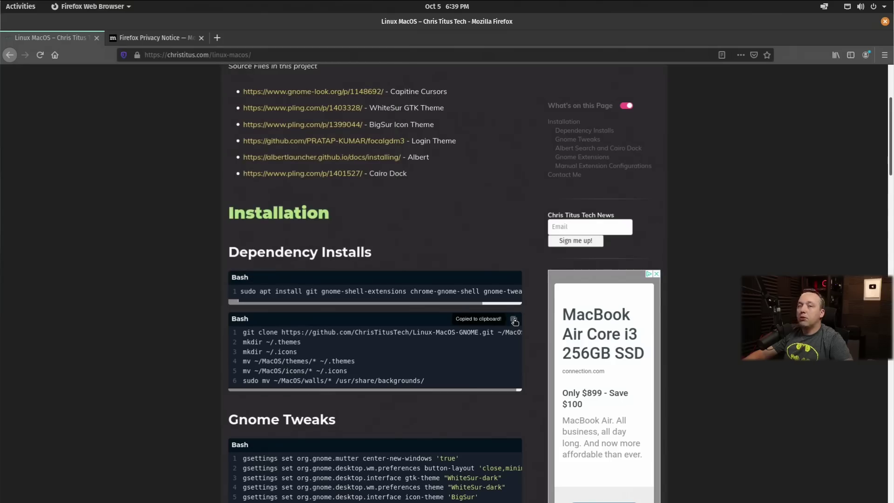
pyautogui.hotkey('alt', 'Tab')
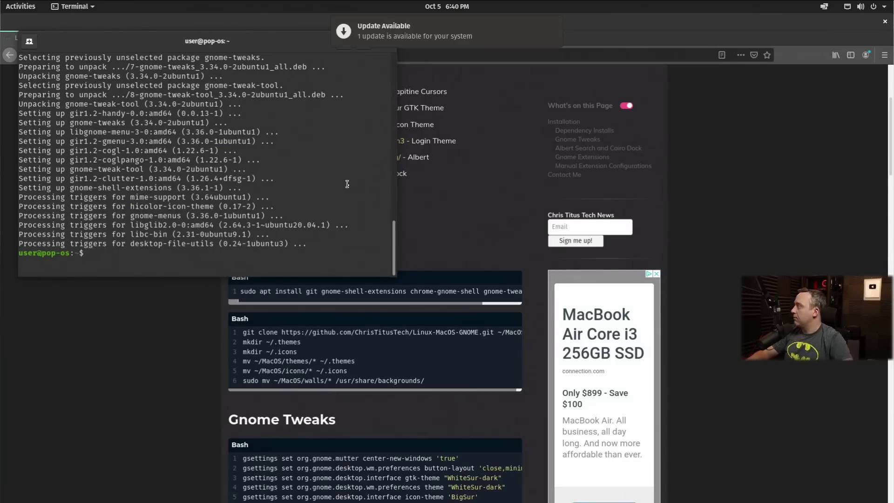
pyautogui.hotkey('ctrl', 'shift', 'v')
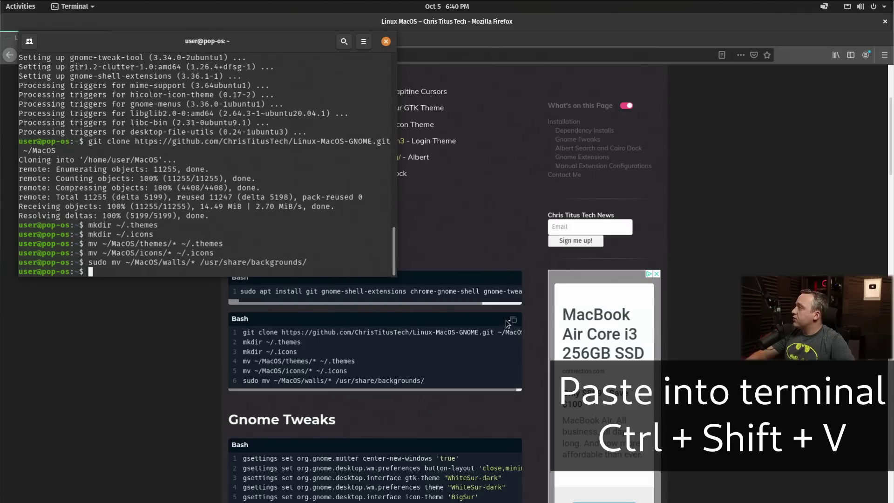
pyautogui.click(513, 320)
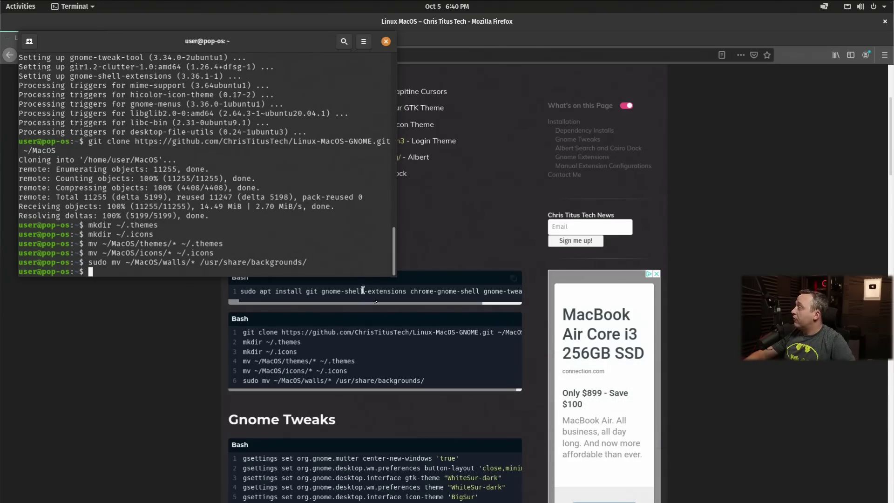
pyautogui.scroll(-3, 447, 417)
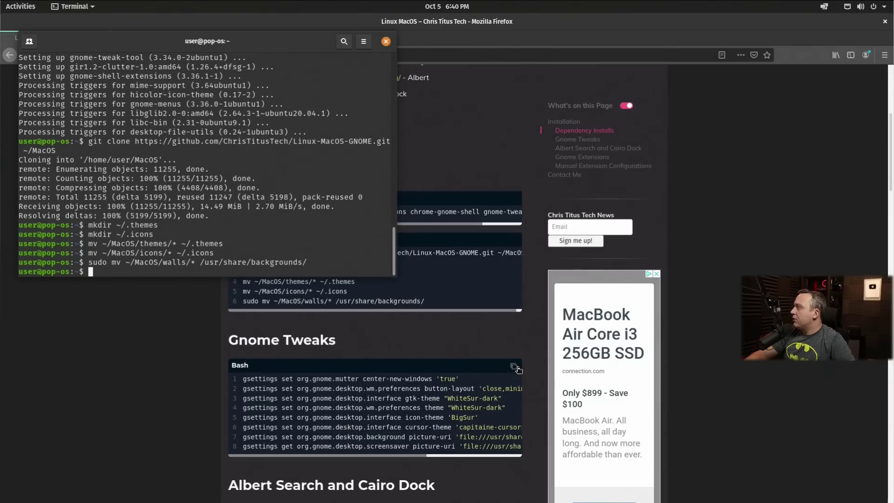
# Step: Run the Gnome Tweaks gsettings block applying WhiteSur-dark, BigSur icons and Capitaine cursors
pyautogui.click(514, 367)
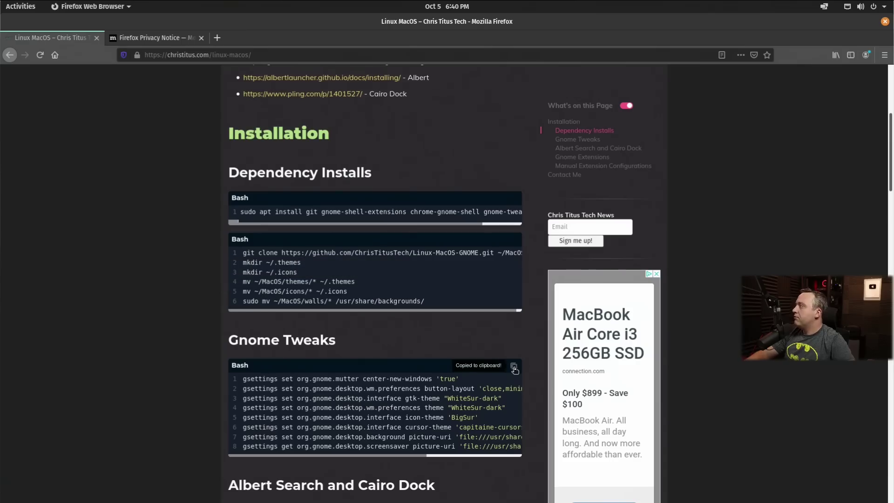
pyautogui.hotkey('alt', 'Tab')
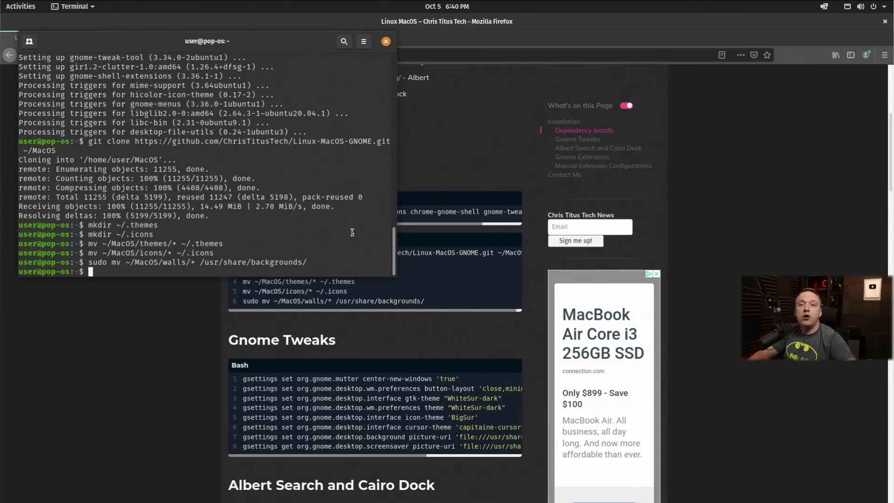
pyautogui.hotkey('ctrl', 'shift', 'v')
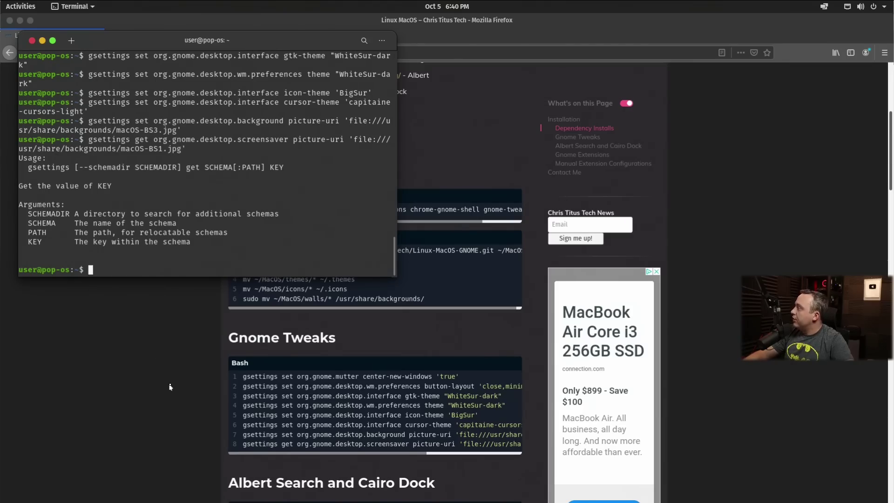
pyautogui.scroll(-5, 170, 383)
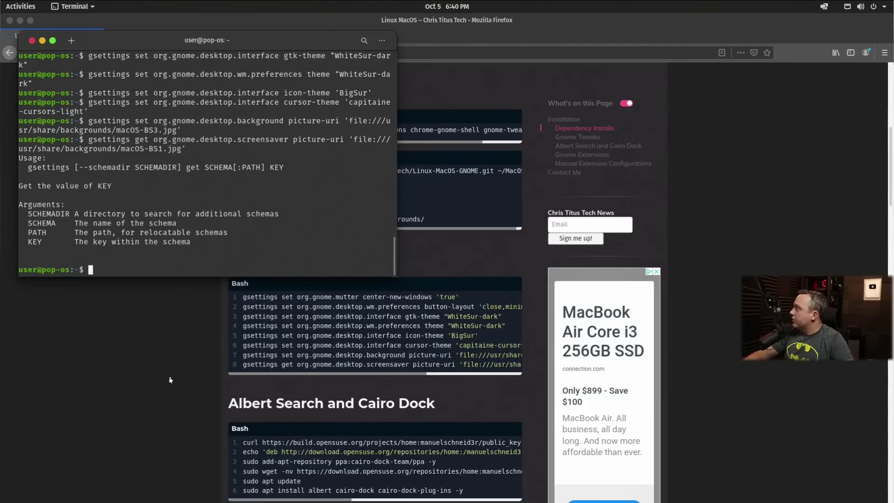
pyautogui.scroll(2, 261, 433)
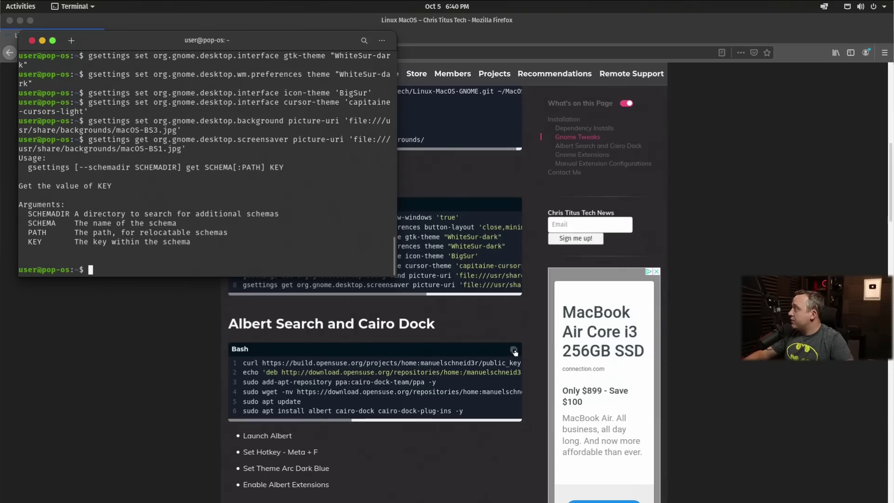
# Step: Copy and run the Albert and Cairo Dock install commands in the terminal
pyautogui.click(514, 351)
pyautogui.hotkey('alt', 'Tab')
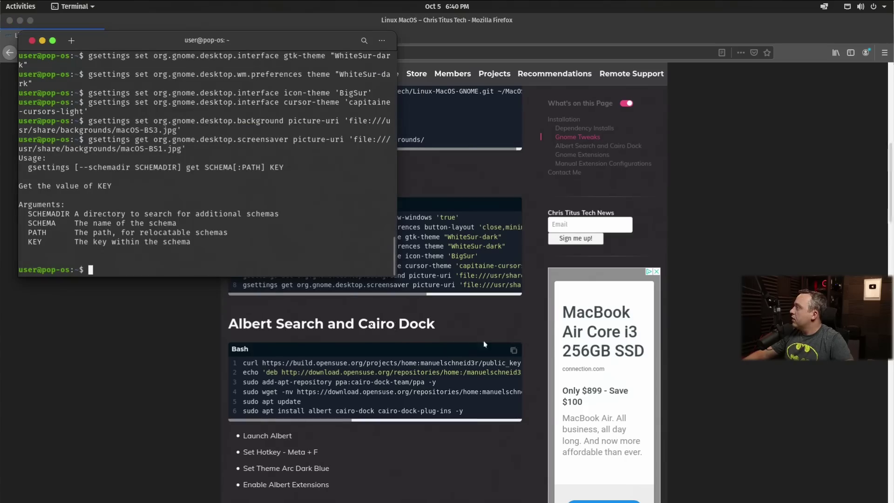
pyautogui.hotkey('ctrl', 'shift', 'v')
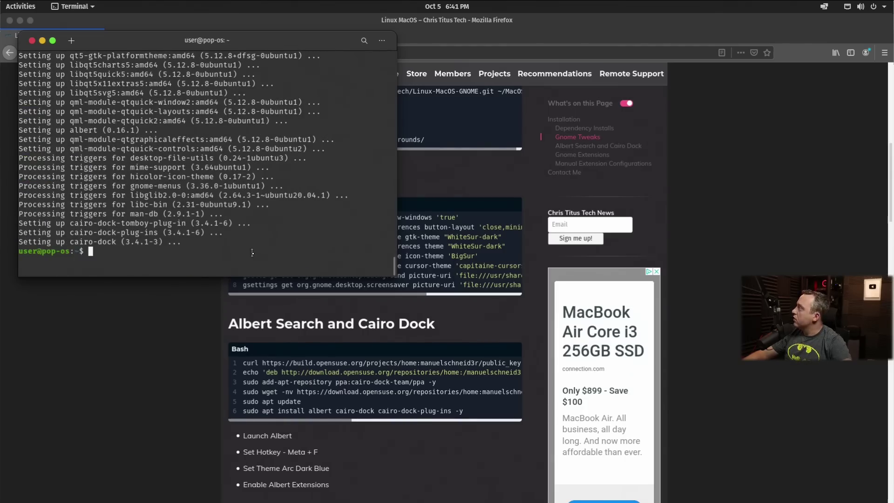
# Step: Launch Albert from the overview search, declining telemetry and dismissing the first-run notice
pyautogui.press('super')
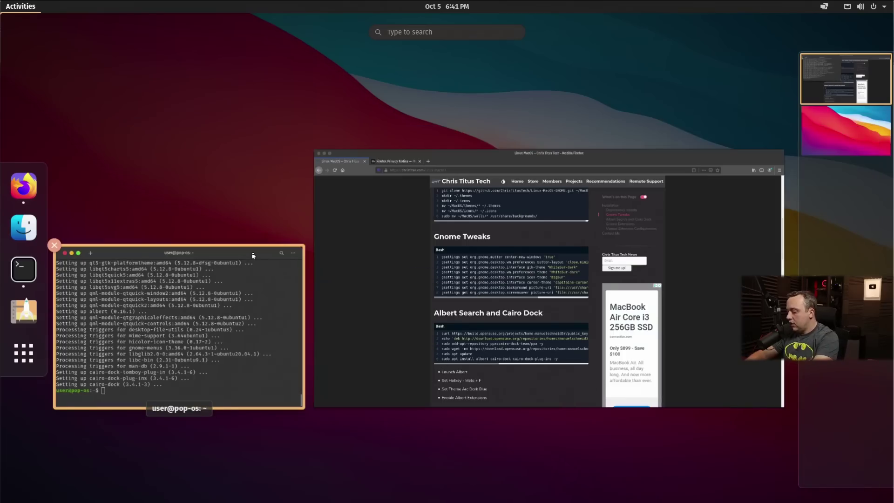
pyautogui.write('albert')
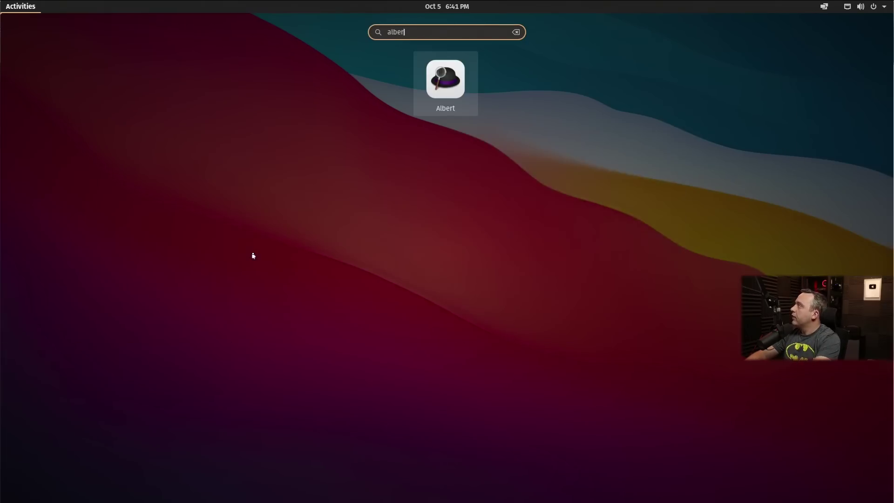
pyautogui.press('Return')
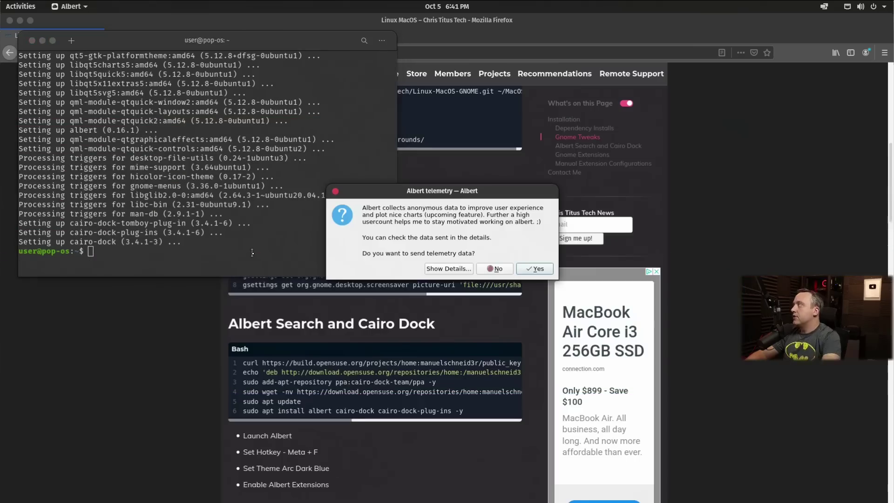
pyautogui.click(496, 268)
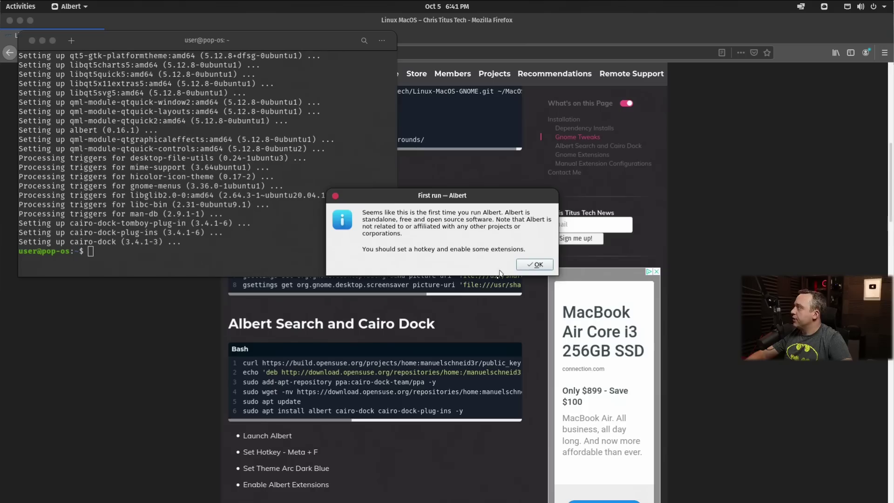
pyautogui.click(525, 268)
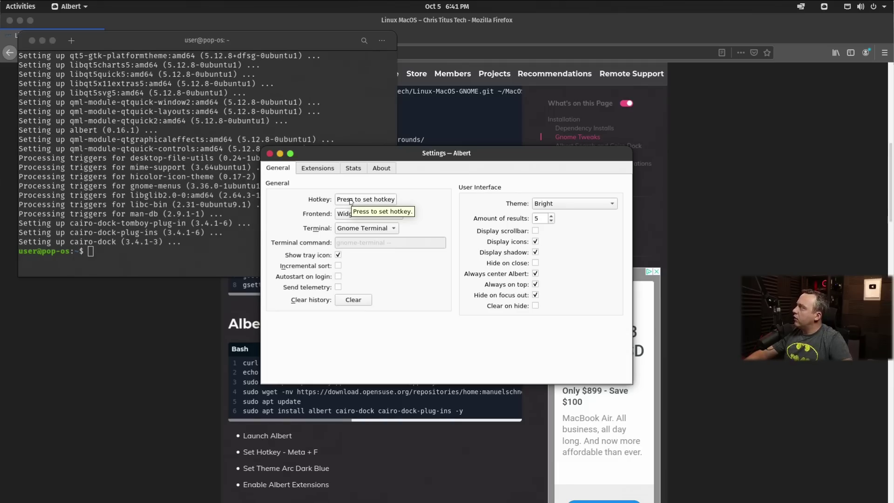
# Step: Set Albert's hotkey to Ctrl+Shift+F and its theme to Arc Dark Grey
pyautogui.click(351, 201)
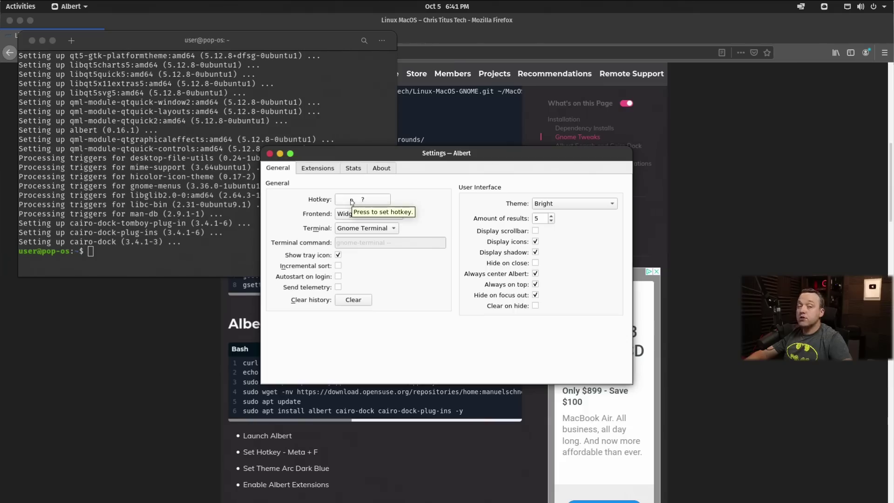
pyautogui.hotkey('ctrl', 'shift', 'f')
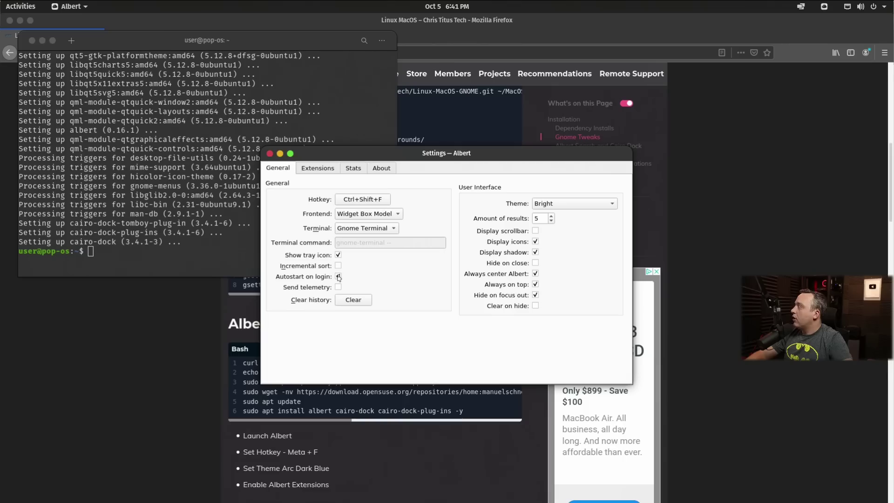
pyautogui.click(559, 204)
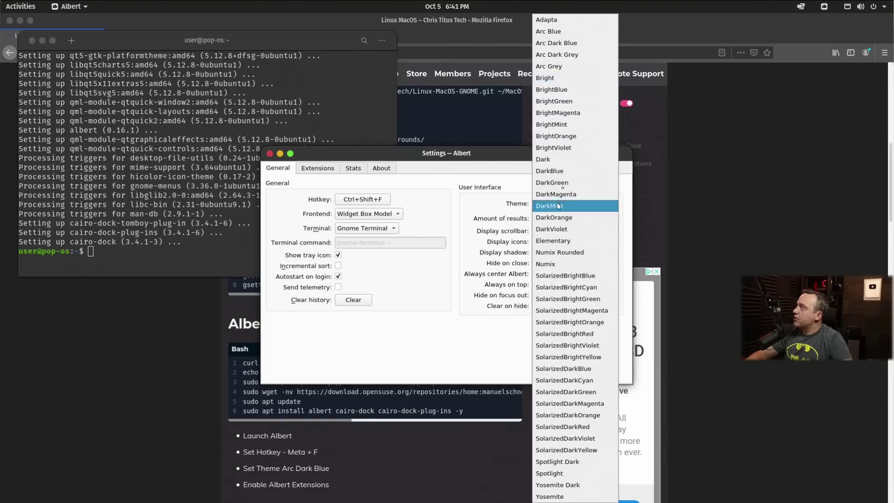
pyautogui.click(561, 54)
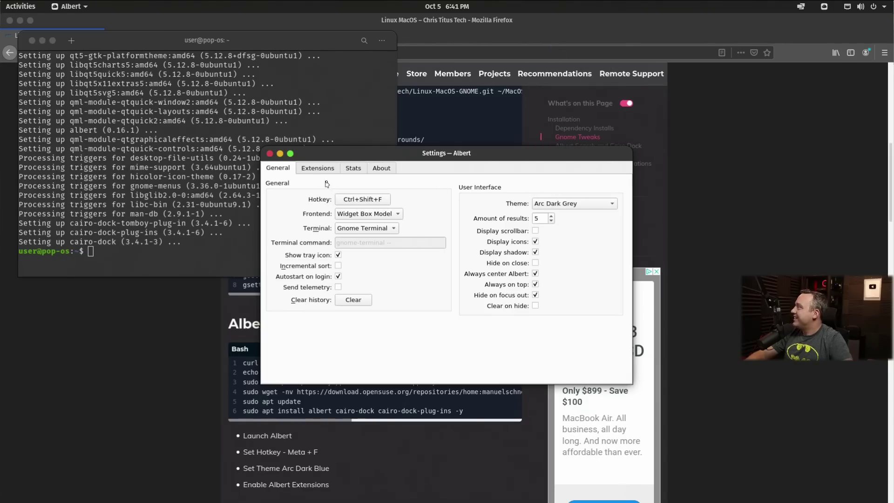
# Step: Enable the Applications, External extensions, System and Terminal extensions, then close Albert settings
pyautogui.click(316, 169)
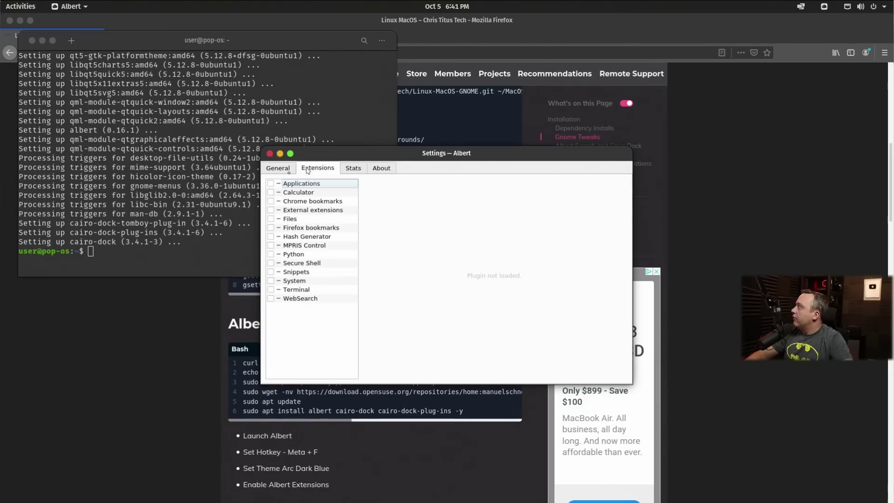
pyautogui.click(269, 184)
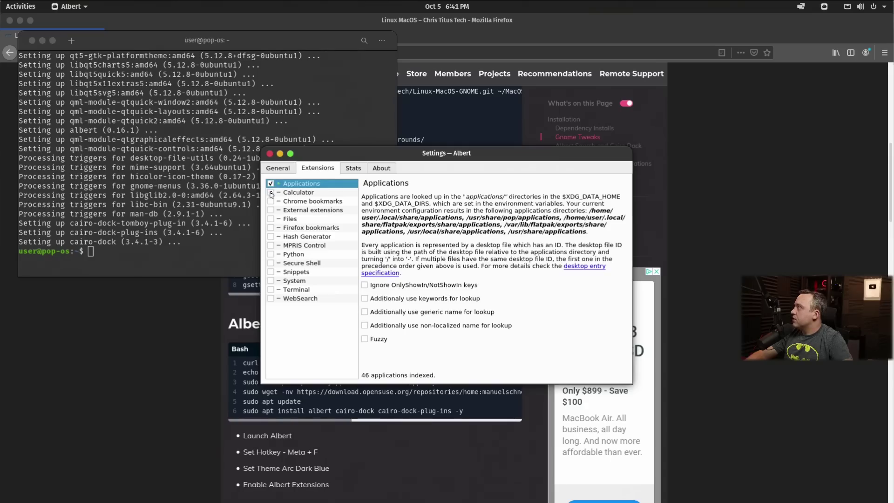
pyautogui.click(271, 210)
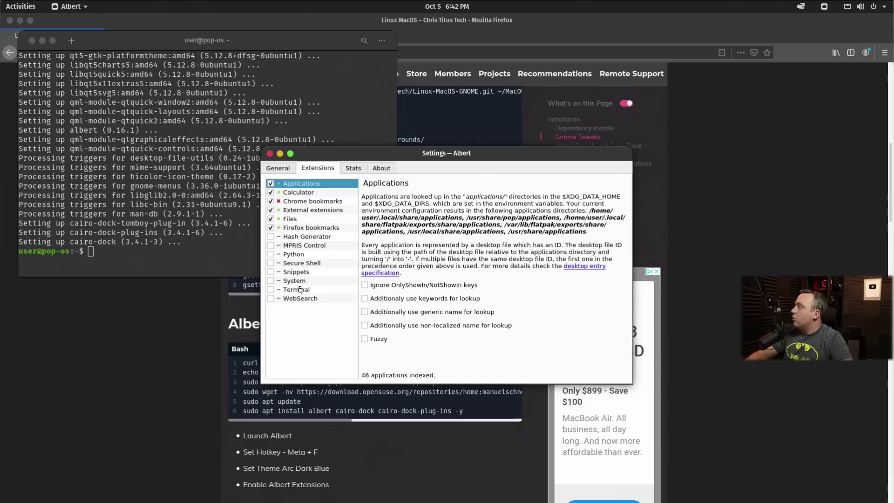
pyautogui.click(271, 282)
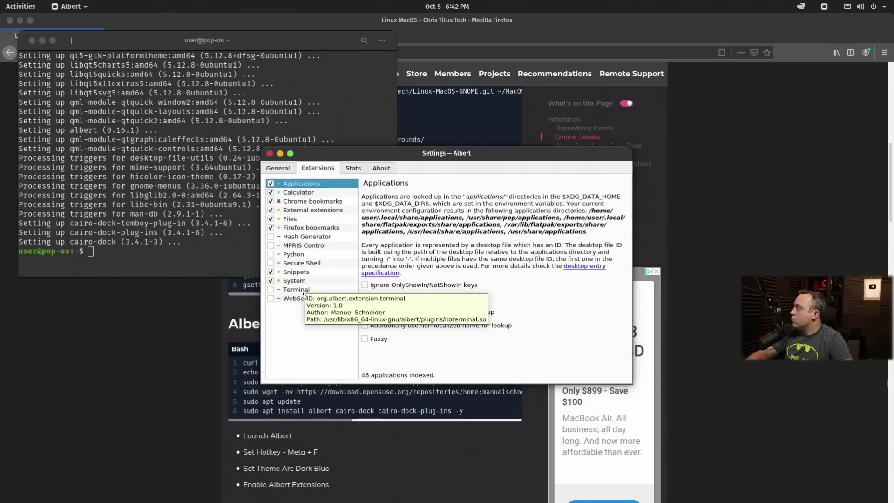
pyautogui.click(271, 290)
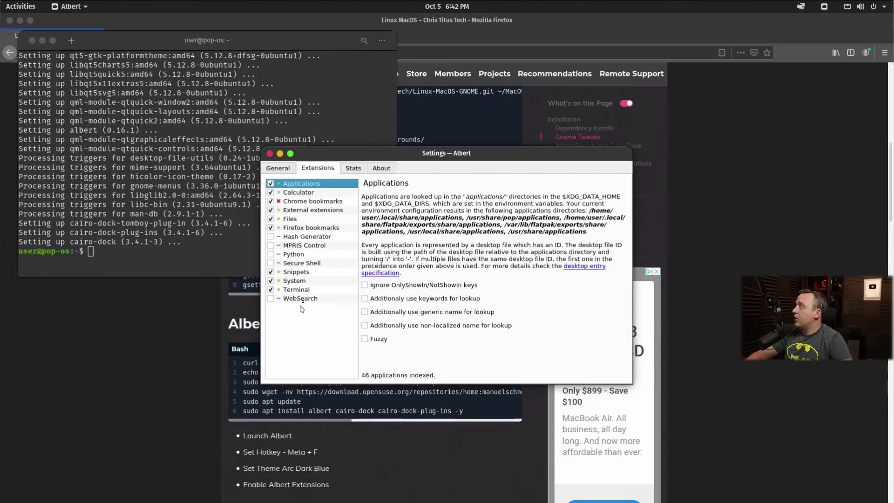
pyautogui.moveTo(304, 302)
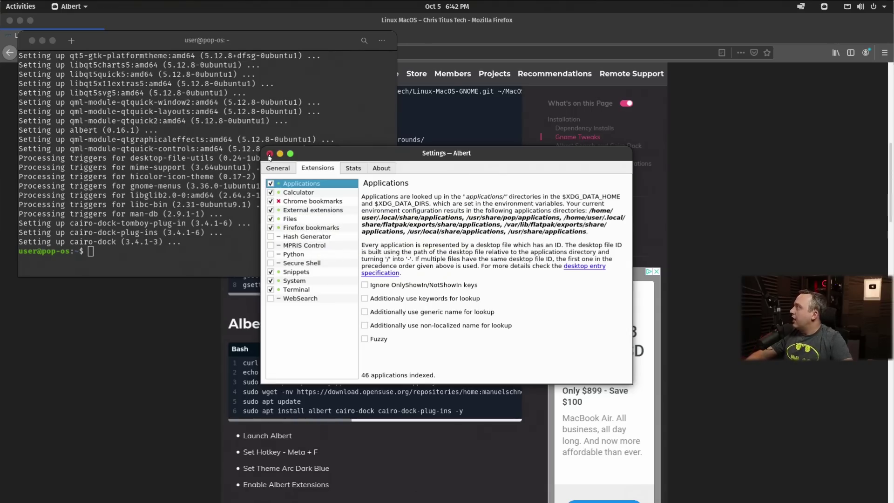
pyautogui.click(269, 155)
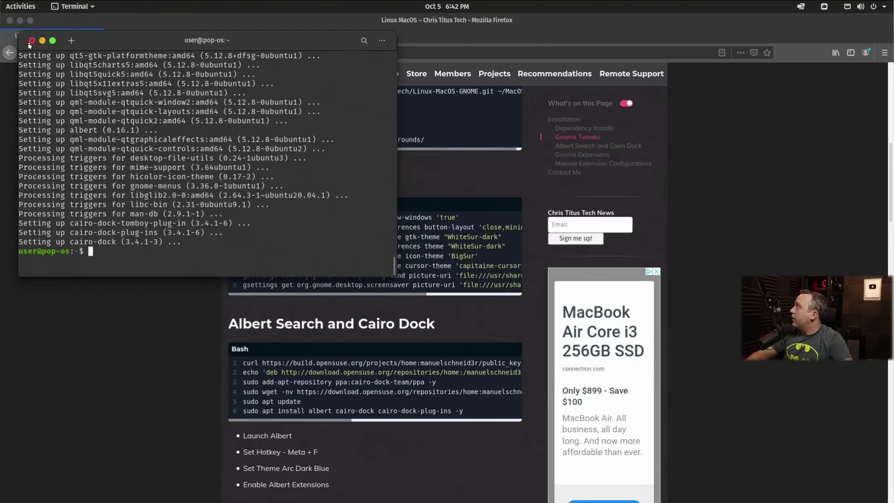
# Step: Start Cairo-Dock from Albert with OpenGL accepted, then close the terminal window
pyautogui.press('super+f')
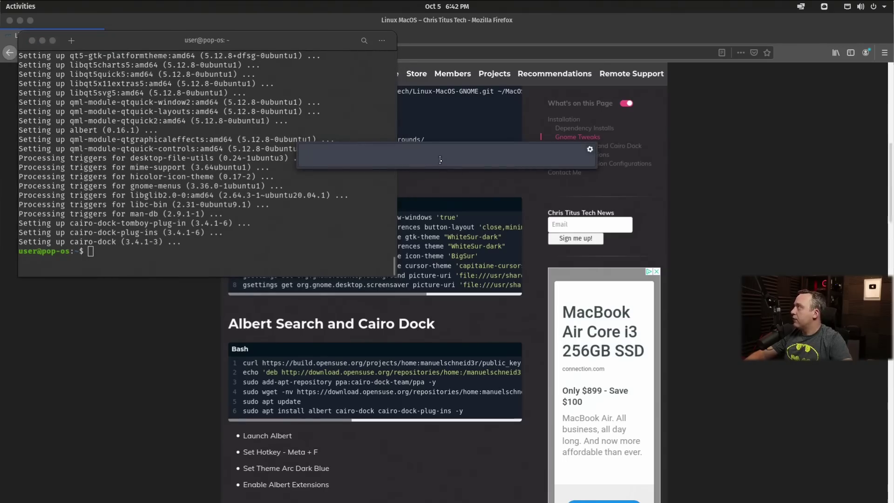
pyautogui.write('ca')
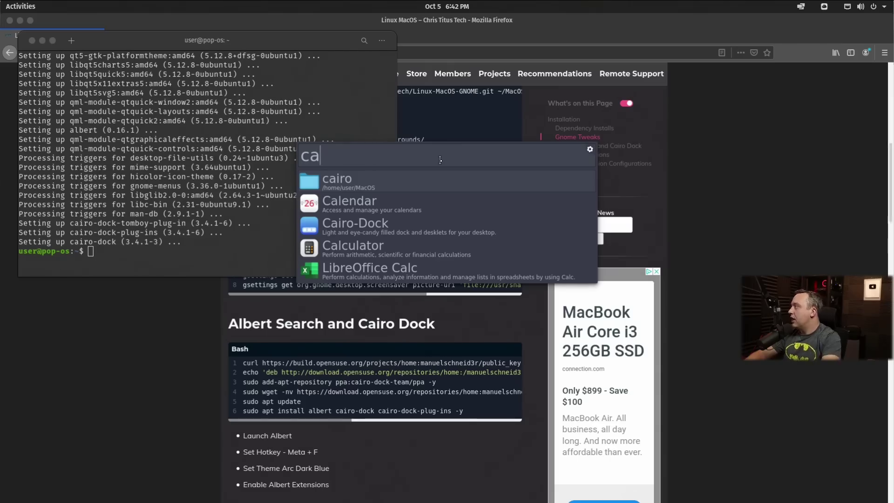
pyautogui.press('Down')
pyautogui.press('Down')
pyautogui.press('Return')
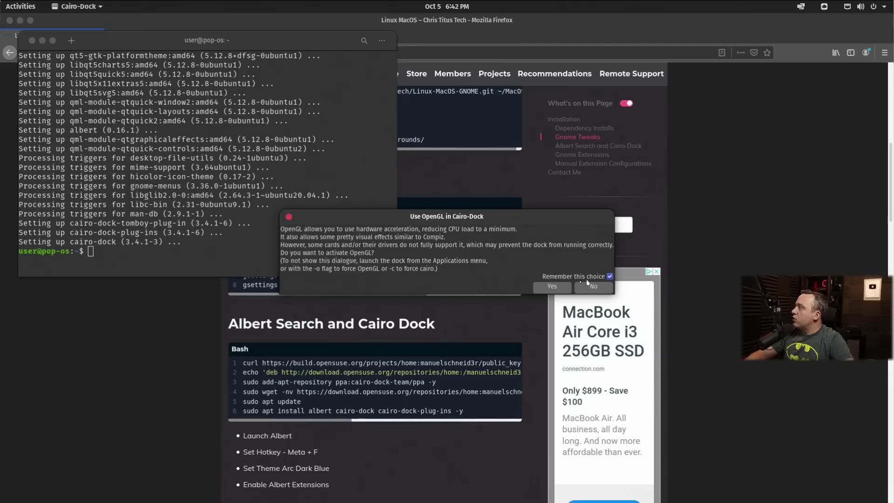
pyautogui.click(549, 288)
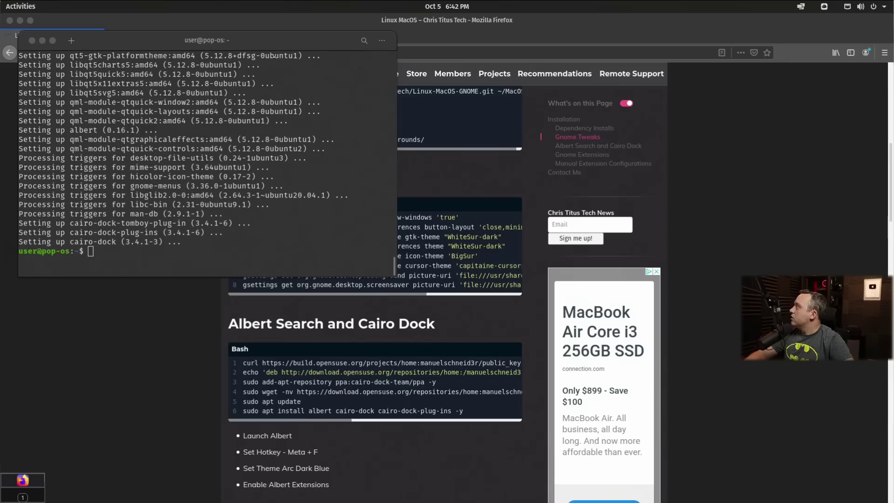
pyautogui.scroll(-5, 442, 303)
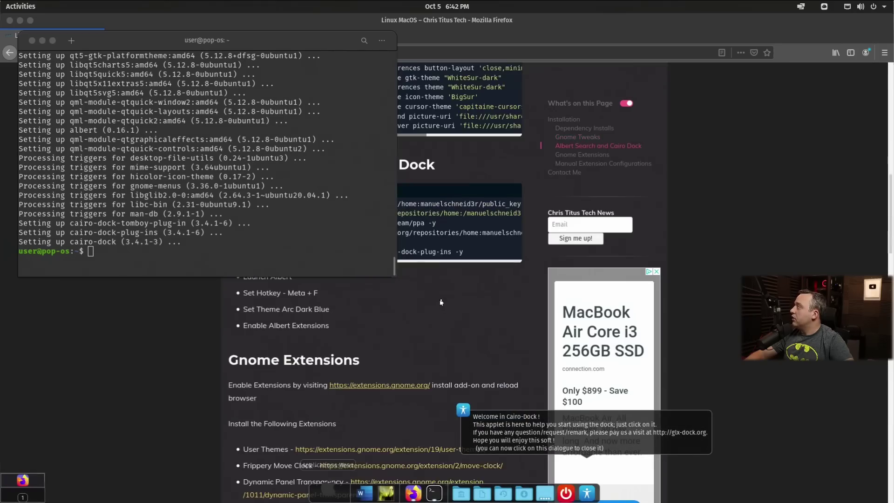
pyautogui.click(31, 42)
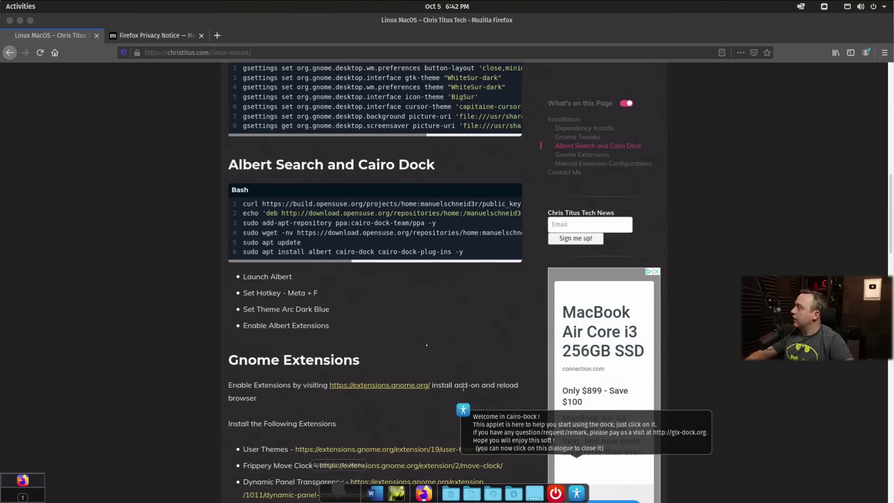
# Step: Install the GNOME Shell integration browser add-on from extensions.gnome.org
pyautogui.middleClick(375, 386)
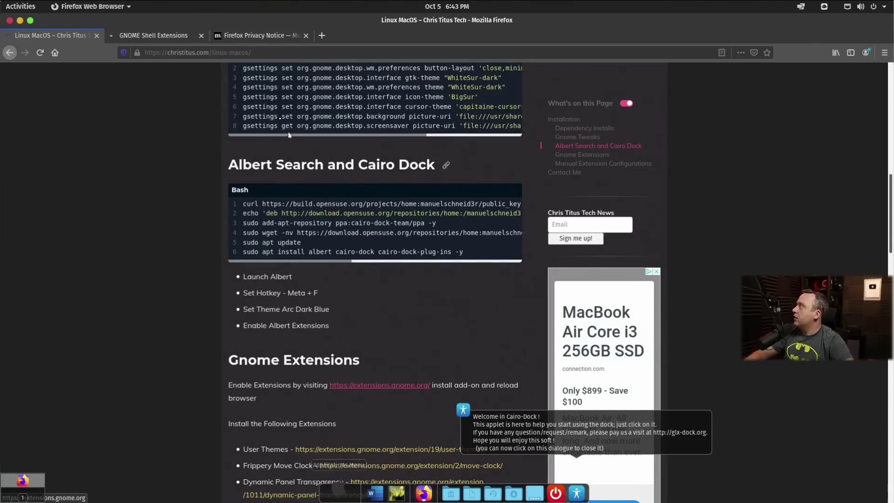
pyautogui.click(151, 36)
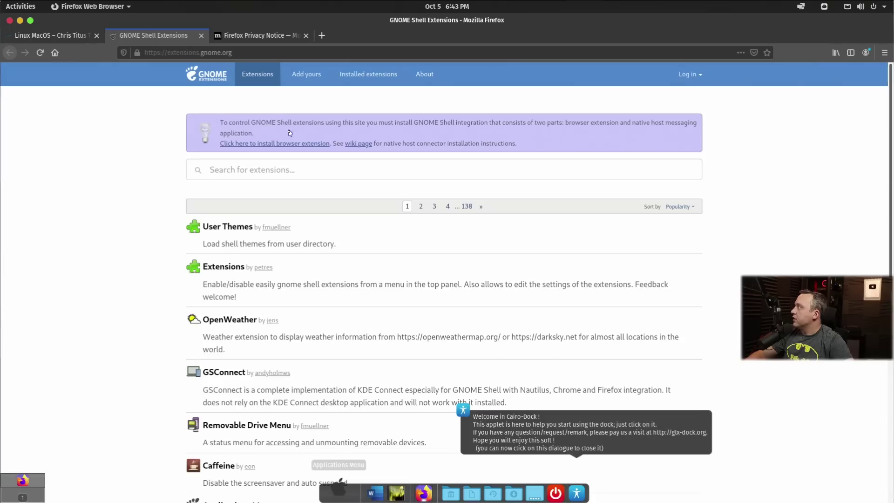
pyautogui.click(252, 144)
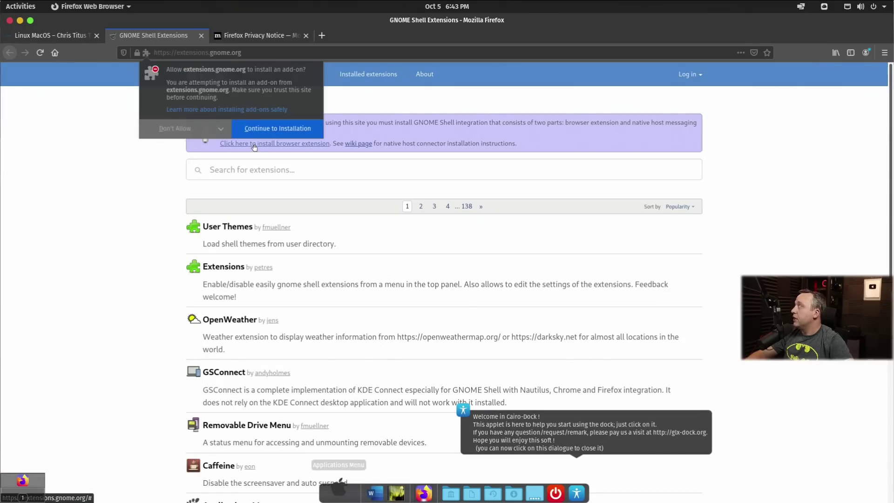
pyautogui.click(270, 132)
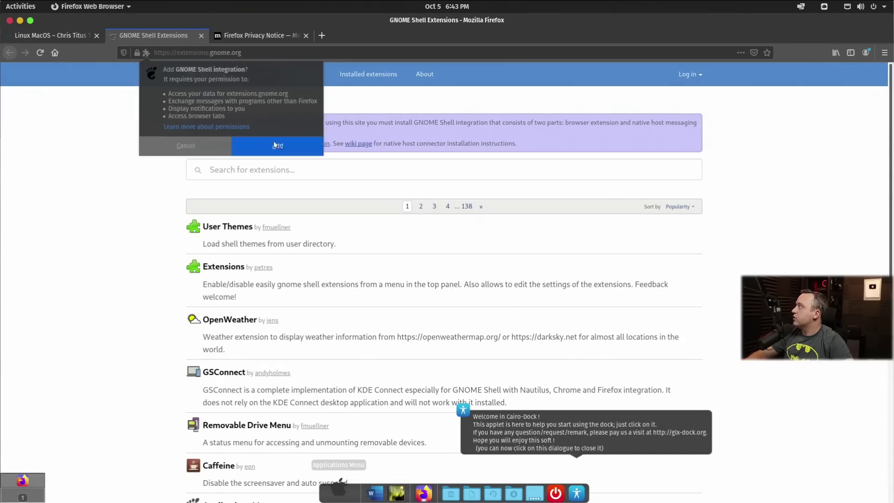
pyautogui.click(279, 145)
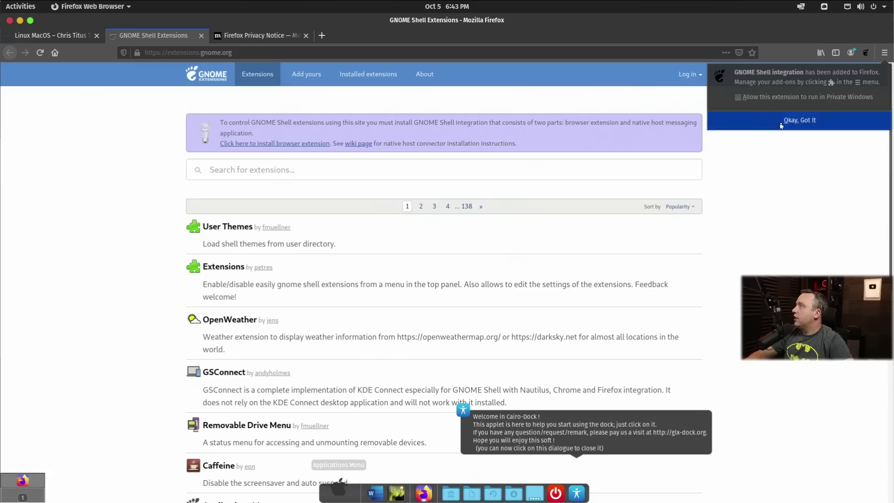
pyautogui.click(778, 123)
pyautogui.click(201, 35)
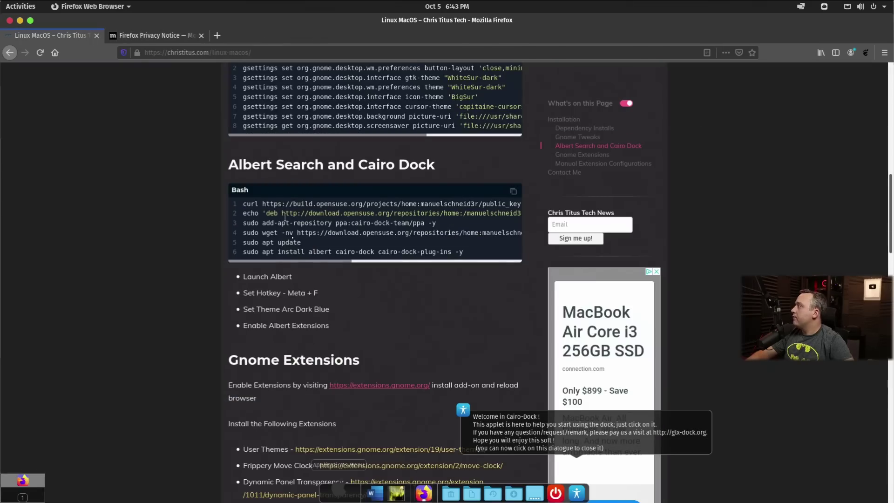
# Step: Open User Themes, Frippery Move Clock, Dynamic Panel Transparency and Panel OSD pages in background tabs
pyautogui.scroll(-3, 316, 403)
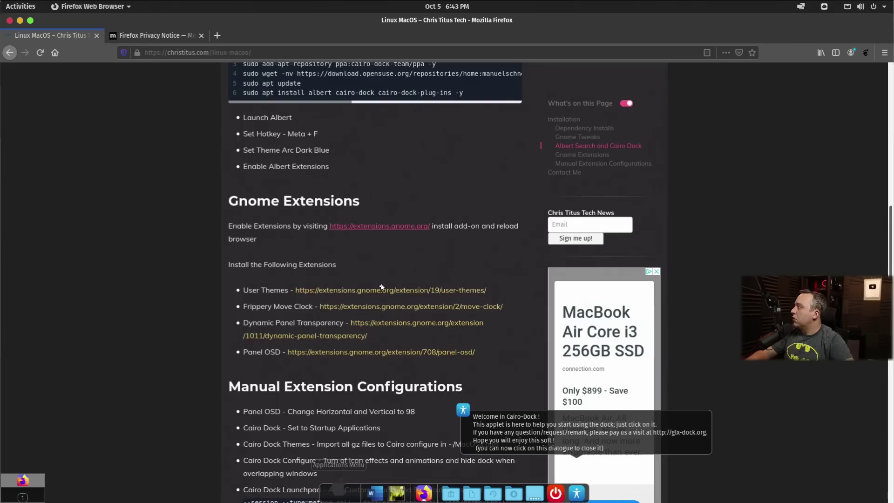
pyautogui.middleClick(371, 291)
pyautogui.middleClick(405, 307)
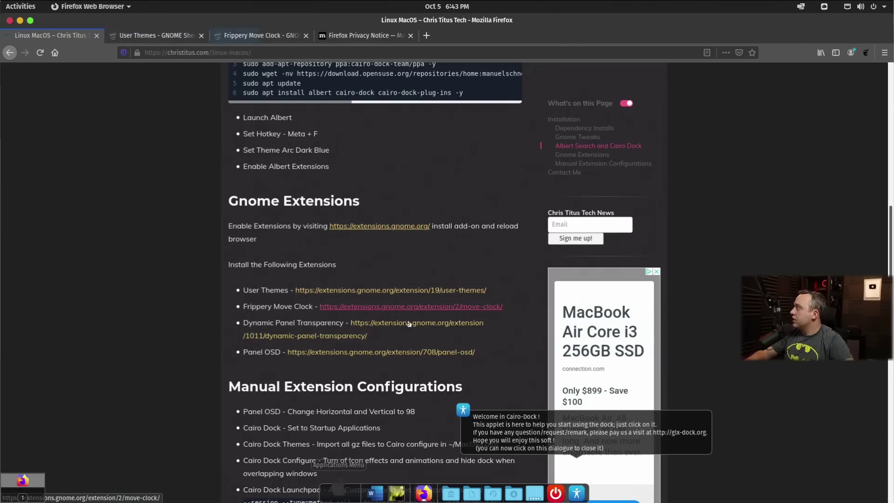
pyautogui.middleClick(402, 324)
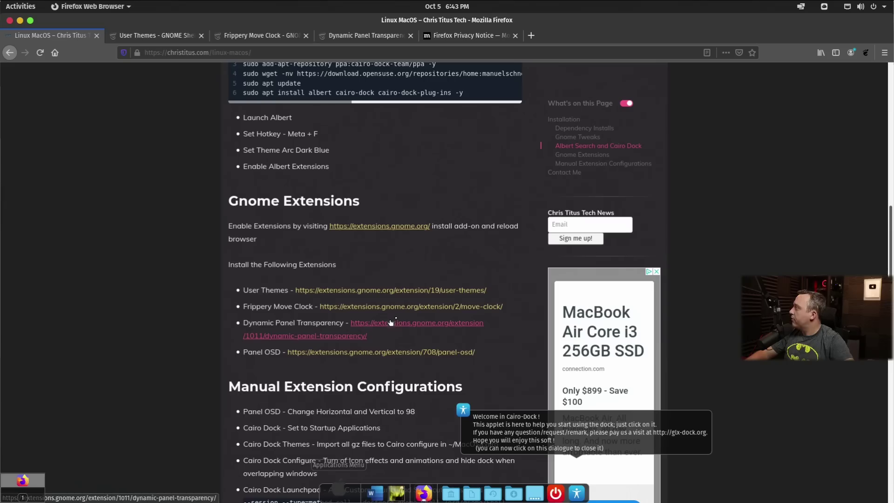
pyautogui.middleClick(343, 352)
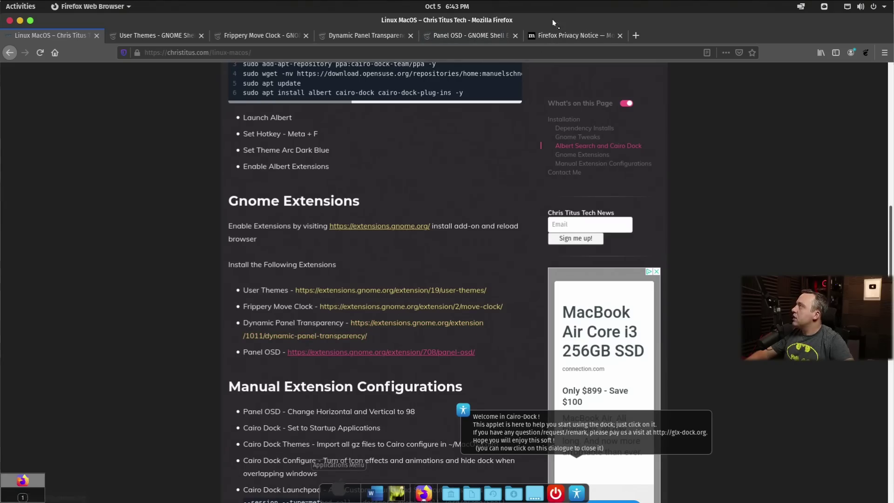
# Step: Turn on and install User Themes, Frippery Move Clock and Dynamic Panel Transparency
pyautogui.click(136, 37)
pyautogui.click(649, 129)
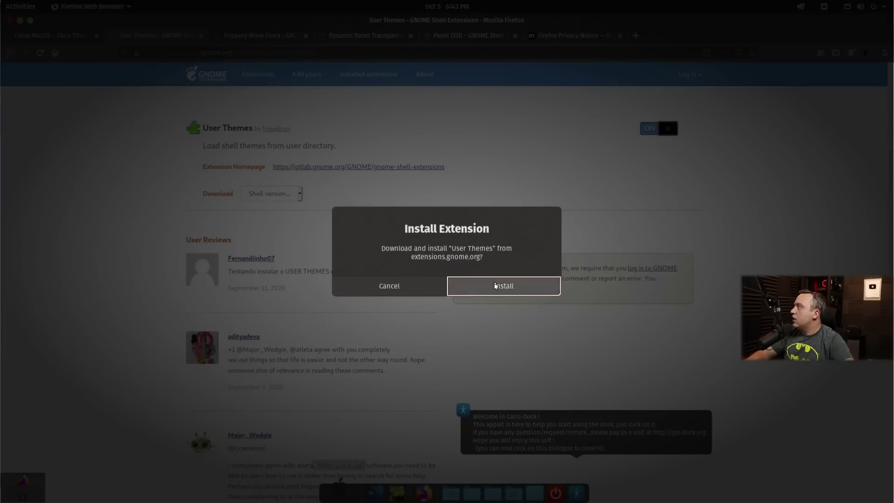
pyautogui.click(496, 286)
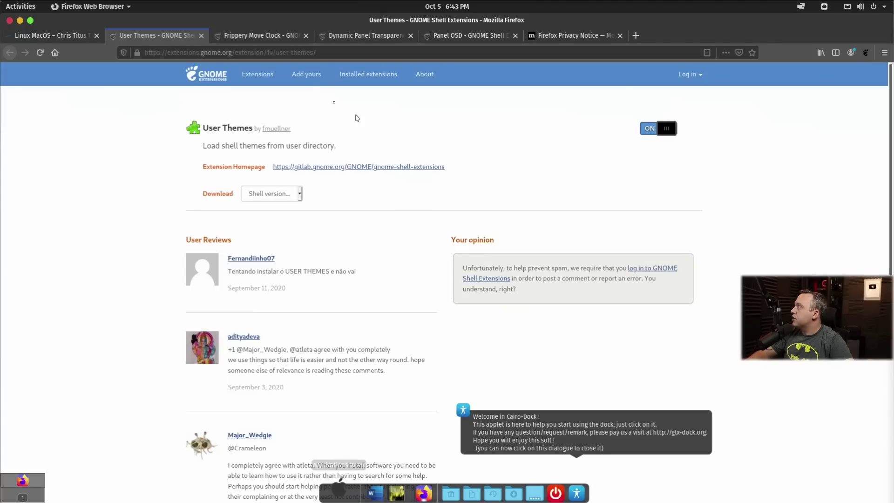
pyautogui.click(267, 36)
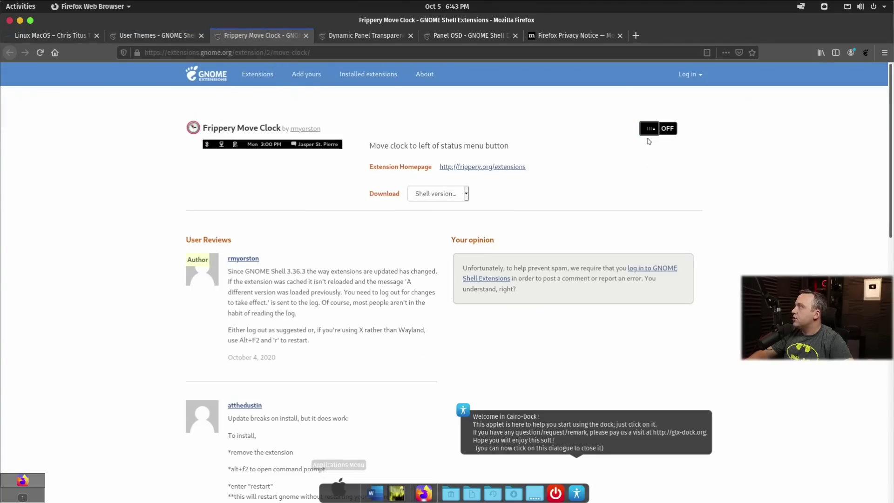
pyautogui.click(653, 130)
pyautogui.click(540, 285)
pyautogui.click(365, 36)
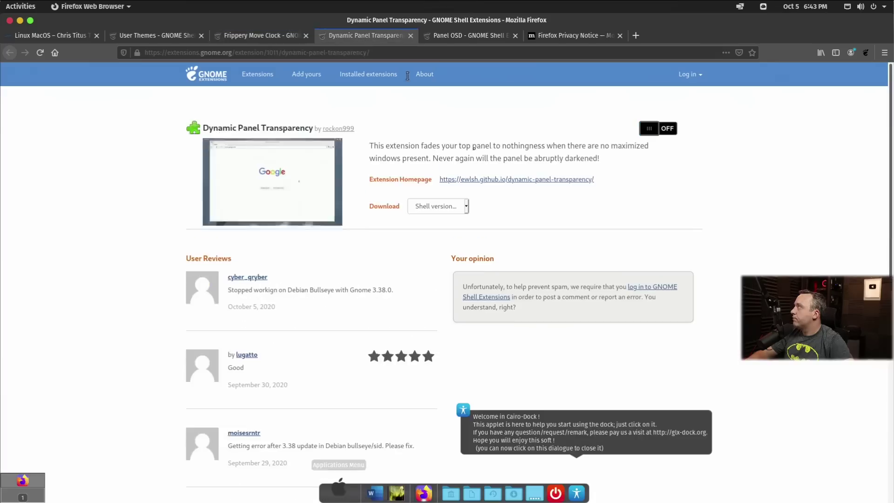
pyautogui.click(652, 128)
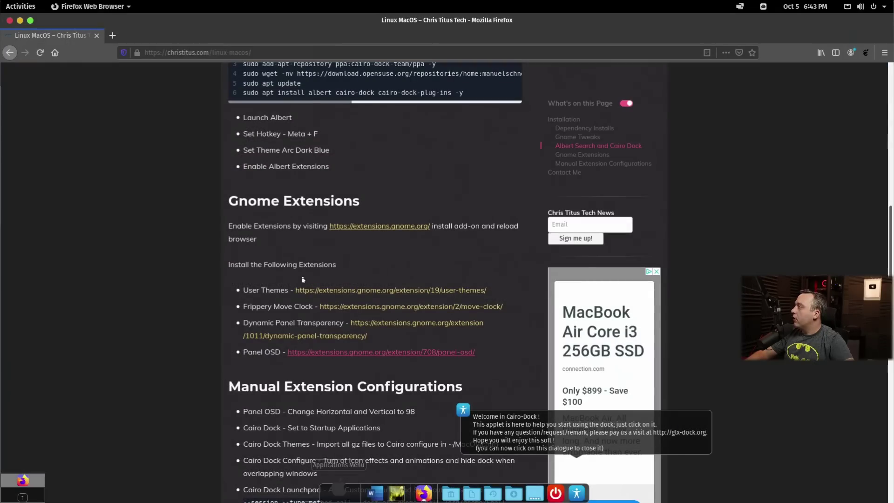
pyautogui.scroll(-3, 208, 334)
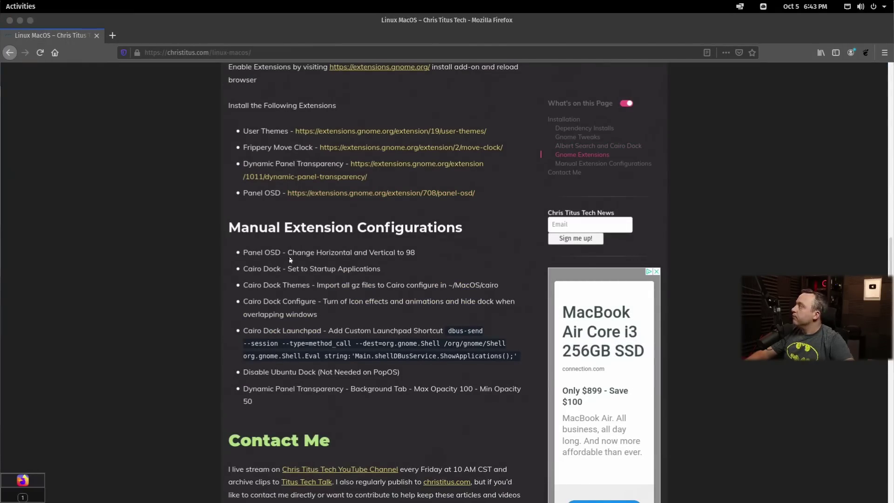
# Step: In the Extensions app, enable Dynamic Panel Transparency custom opacity with unmaximized opacity at 51%
pyautogui.hotkey('ctrl', 'space')
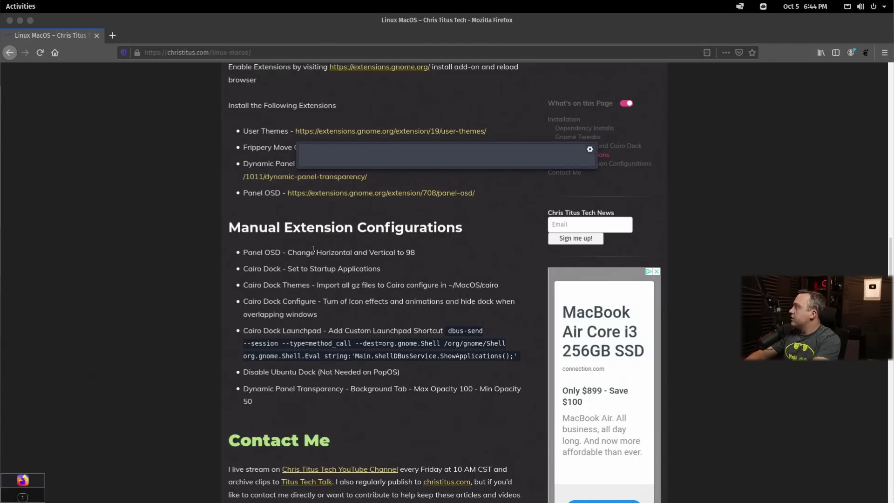
pyautogui.write('exten')
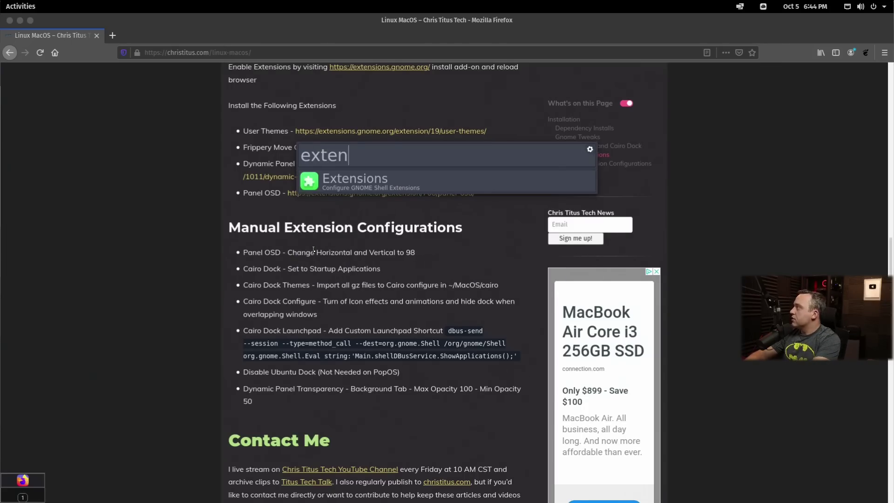
pyautogui.press('Return')
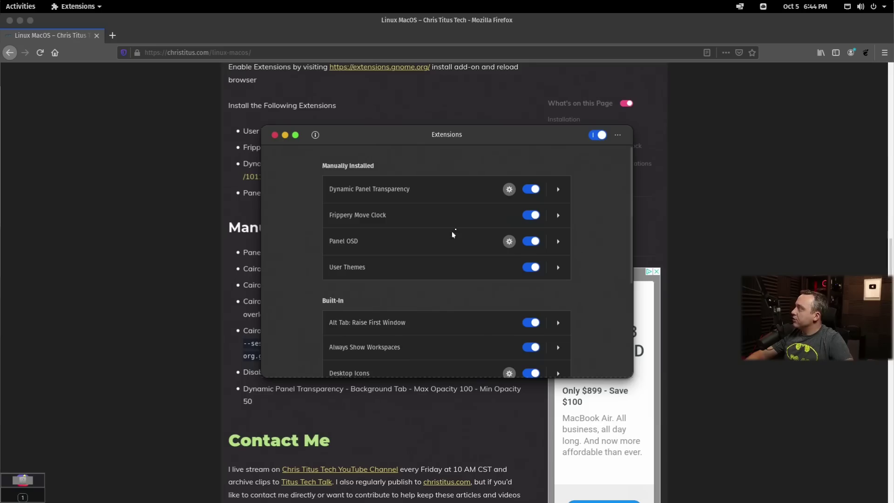
pyautogui.click(509, 189)
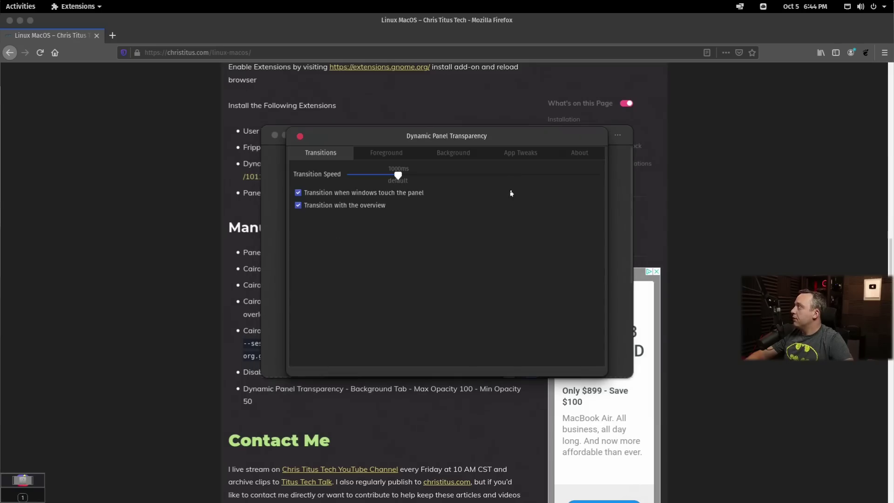
pyautogui.click(462, 157)
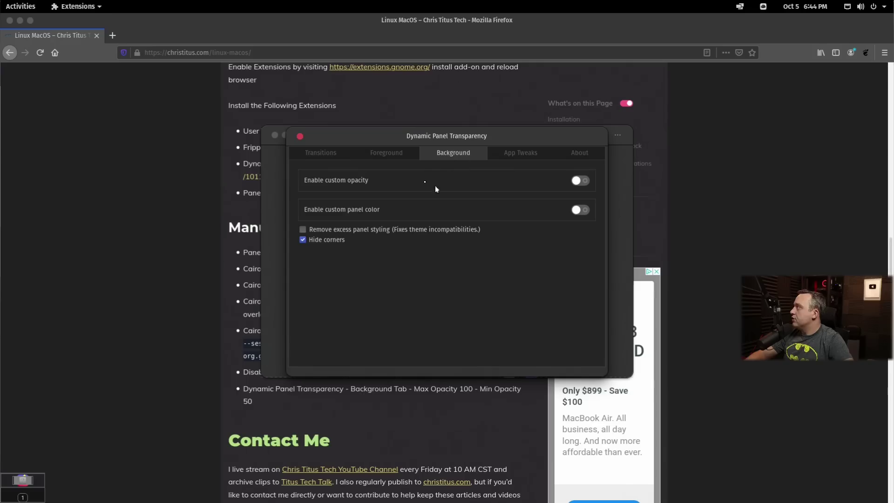
pyautogui.click(582, 181)
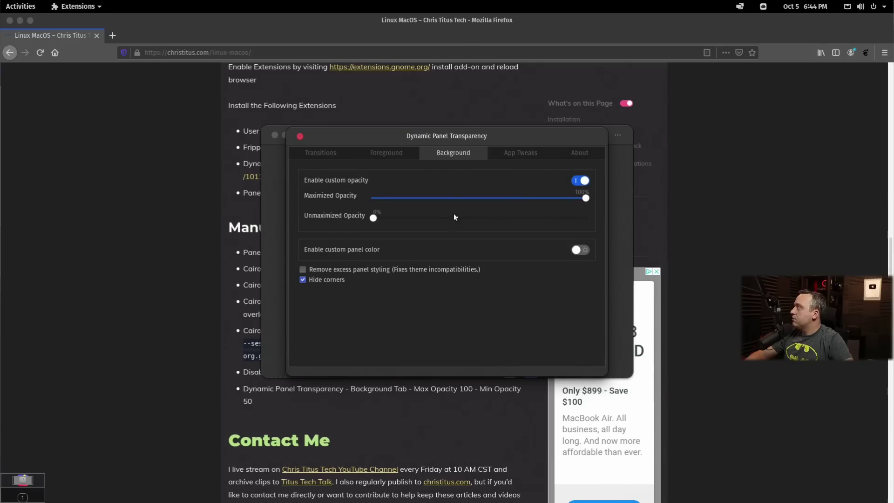
pyautogui.moveTo(455, 217); pyautogui.dragTo(482, 218)
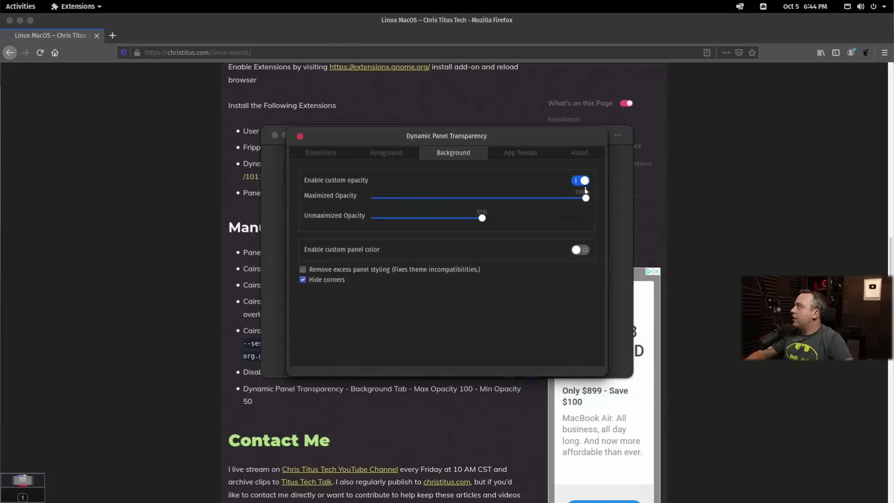
pyautogui.click(301, 136)
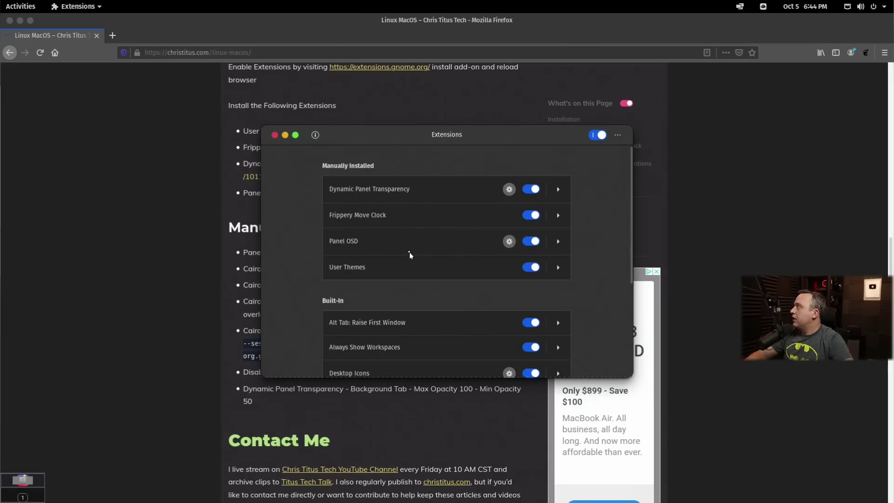
# Step: Move Panel OSD notifications to about 97% position, test one, then quit Extensions
pyautogui.click(509, 241)
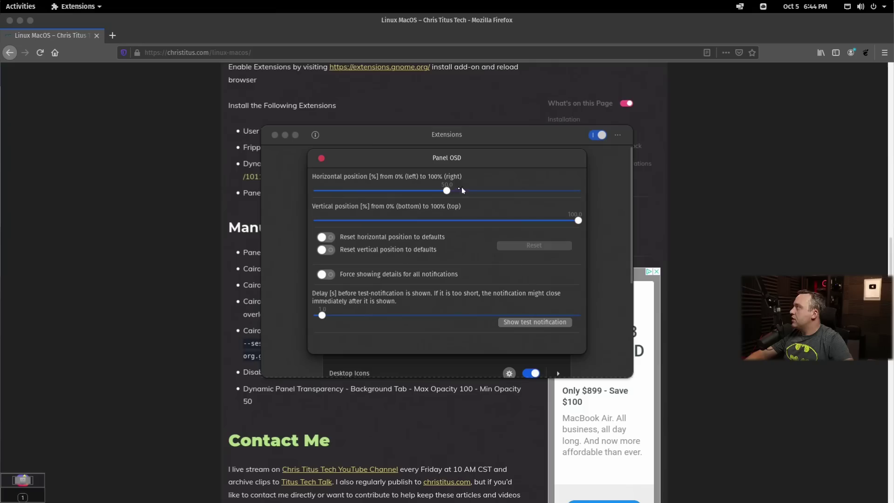
pyautogui.moveTo(451, 193); pyautogui.dragTo(570, 223)
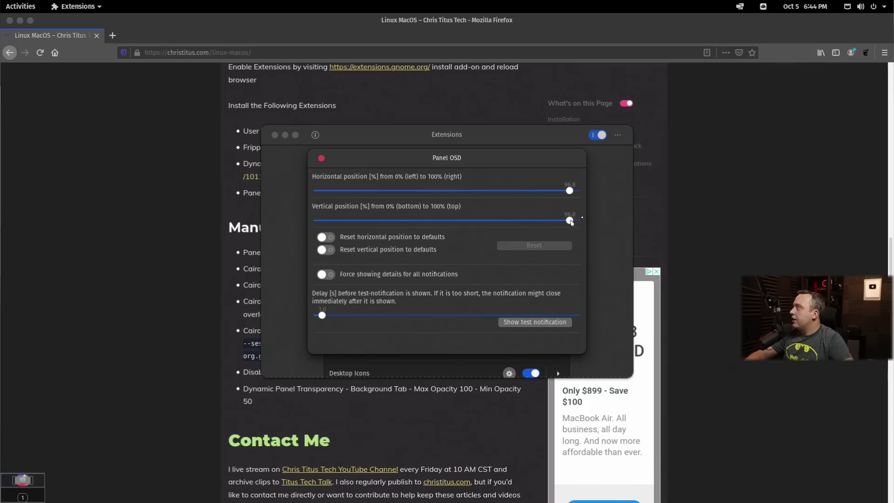
pyautogui.click(529, 325)
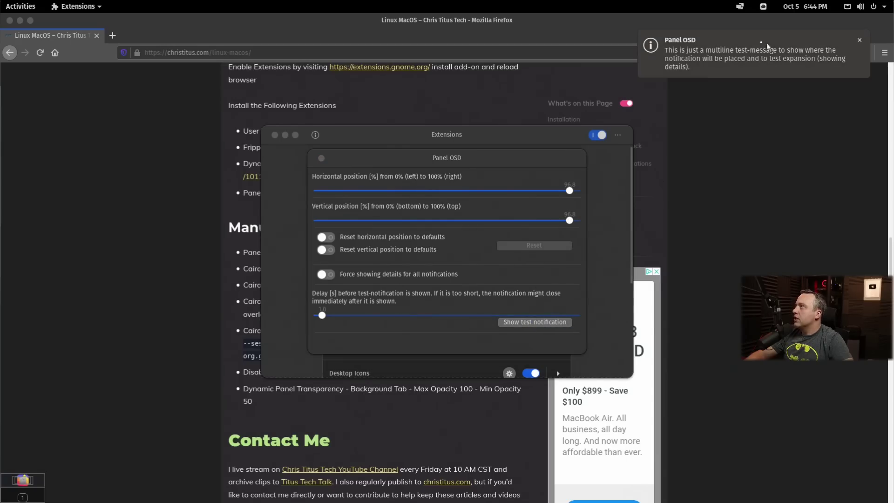
pyautogui.click(857, 42)
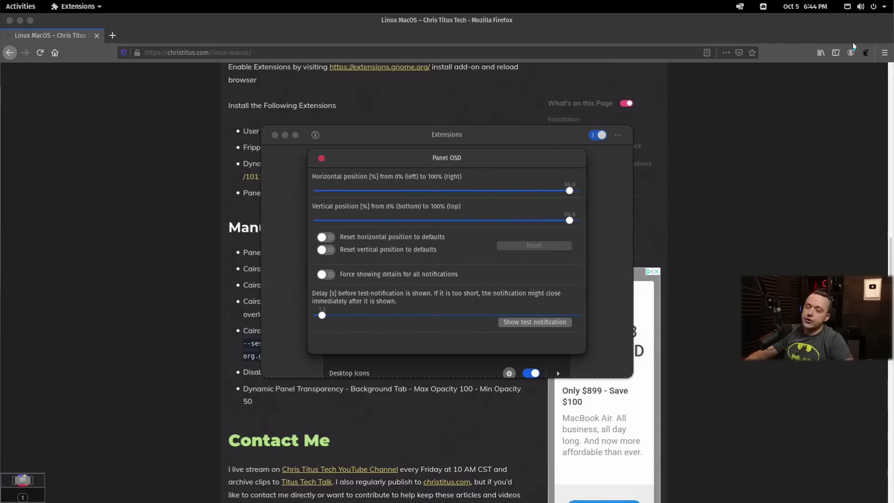
pyautogui.hotkey('ctrl', 'q')
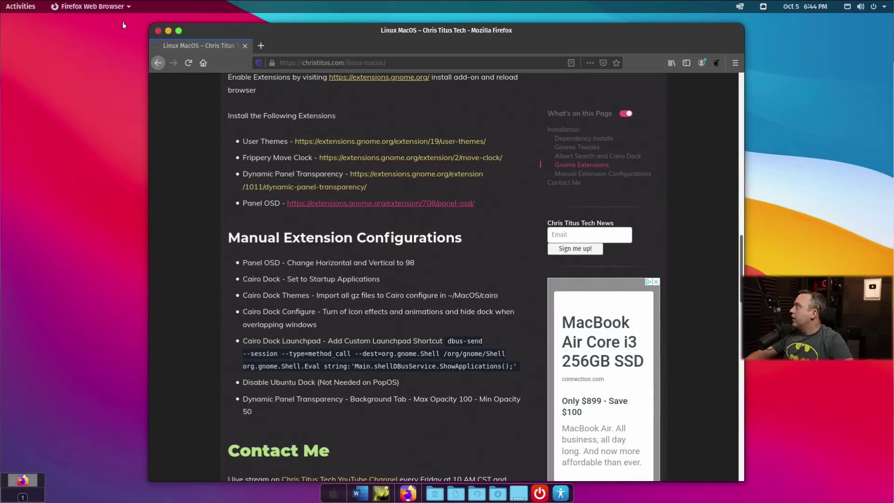
# Step: Restore Firefox to a smaller window, then launch GNOME Tweaks by searching 'tweaks'
pyautogui.click(21, 20)
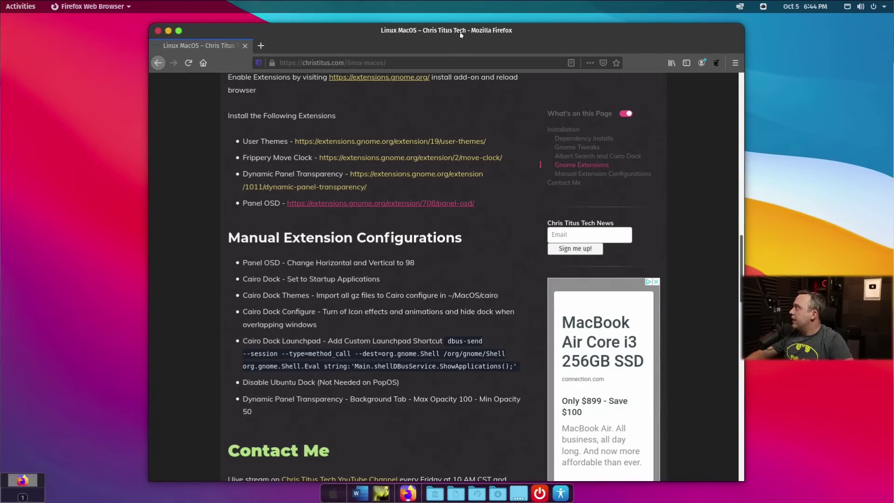
pyautogui.moveTo(460, 34); pyautogui.dragTo(461, 25)
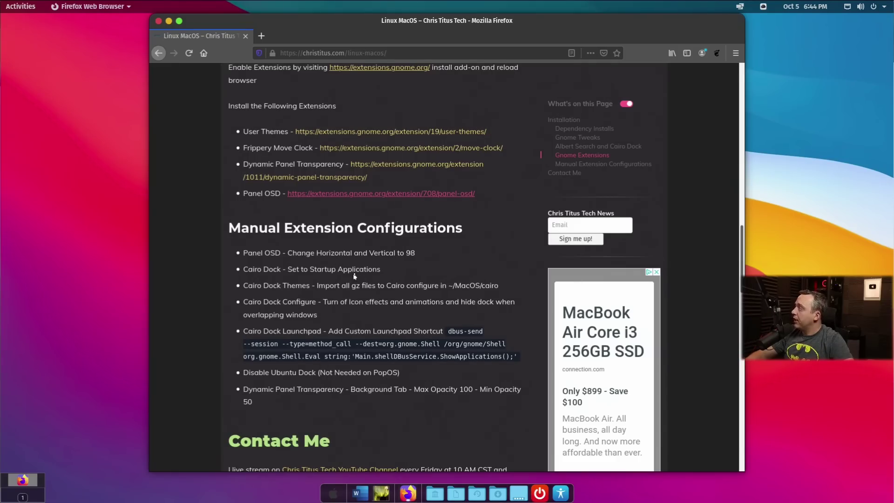
pyautogui.hotkey('ctrl', 'space')
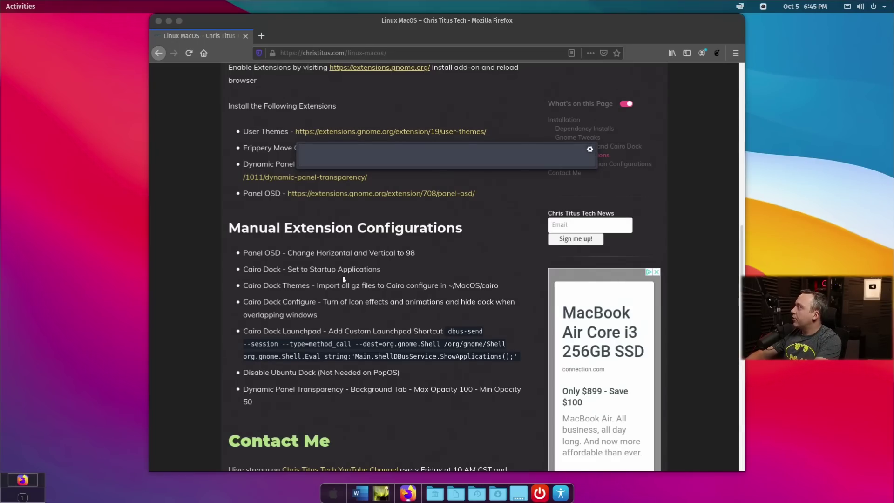
pyautogui.write('gnome')
pyautogui.hotkey('ctrl', 'a')
pyautogui.write('tweaks')
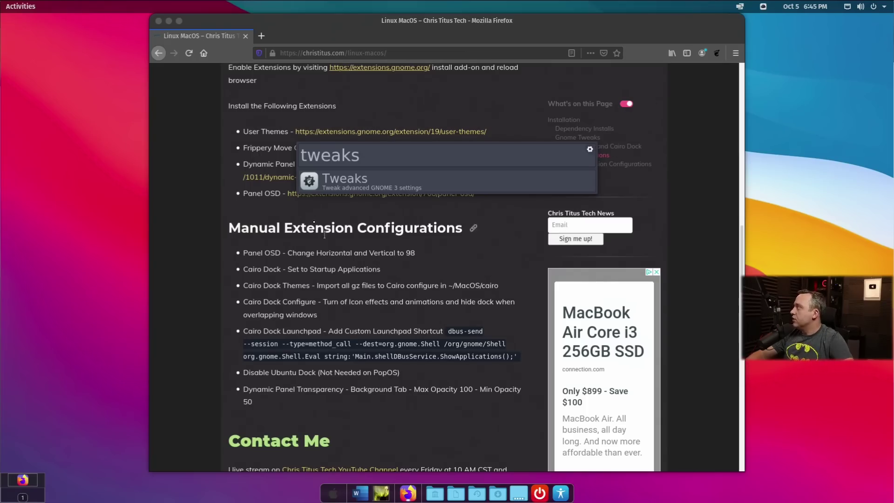
pyautogui.click(332, 181)
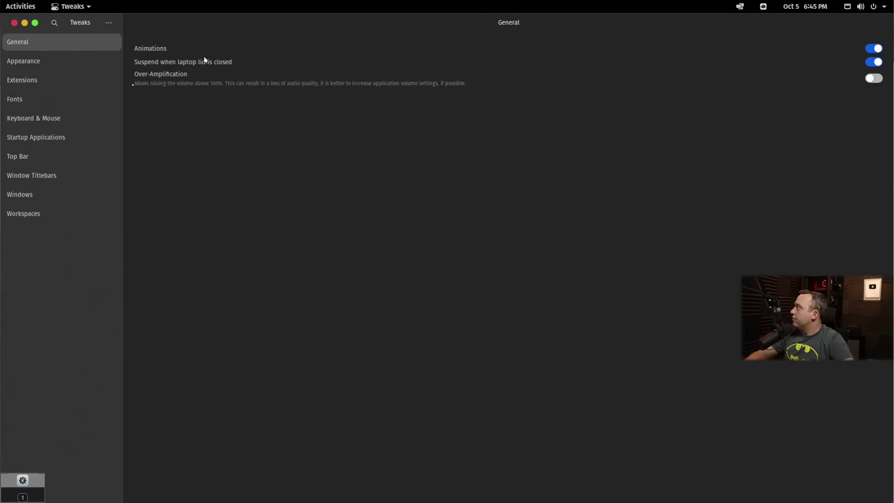
# Step: Add Albert and Cairo-Dock to the Tweaks startup applications list
pyautogui.click(35, 135)
pyautogui.click(389, 64)
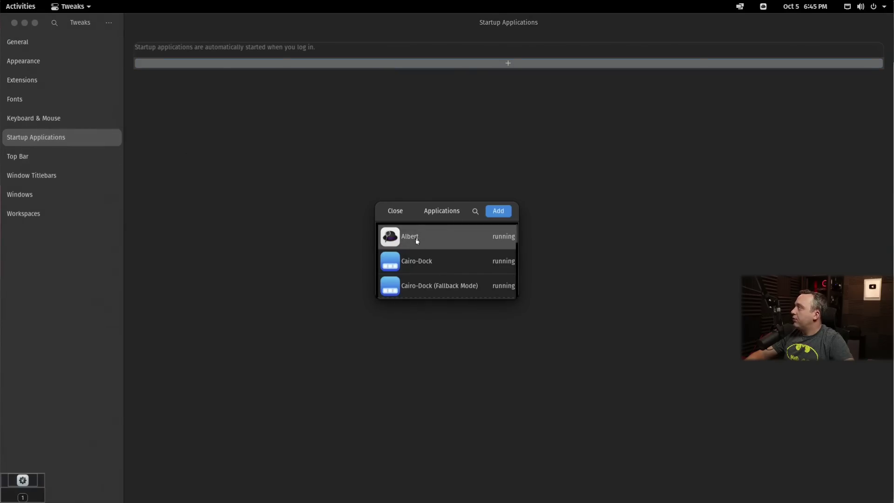
pyautogui.click(498, 211)
pyautogui.click(411, 65)
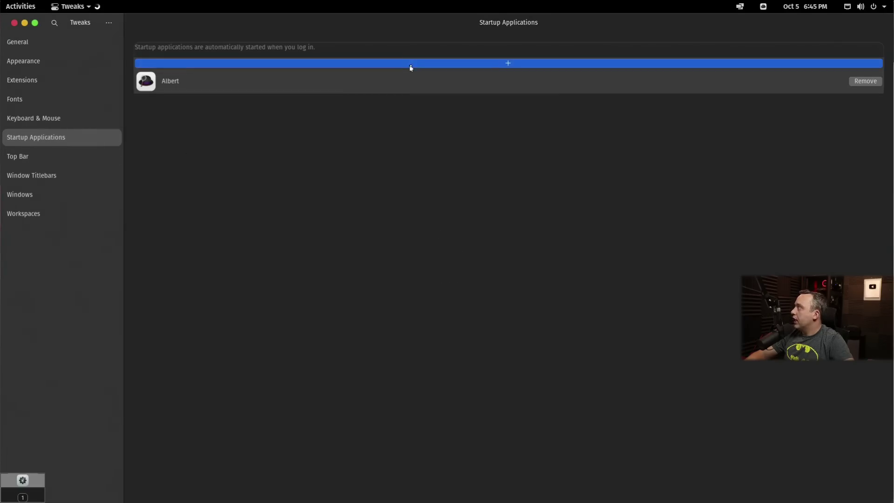
pyautogui.click(498, 211)
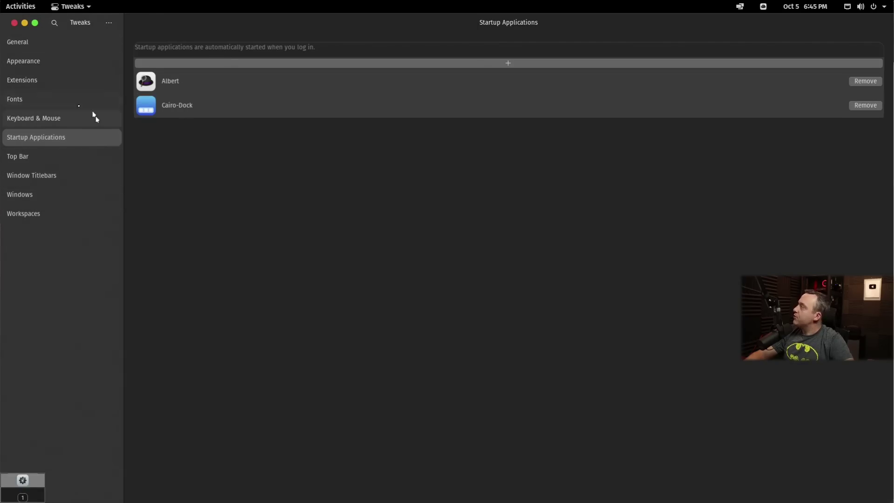
pyautogui.click(37, 197)
pyautogui.click(49, 61)
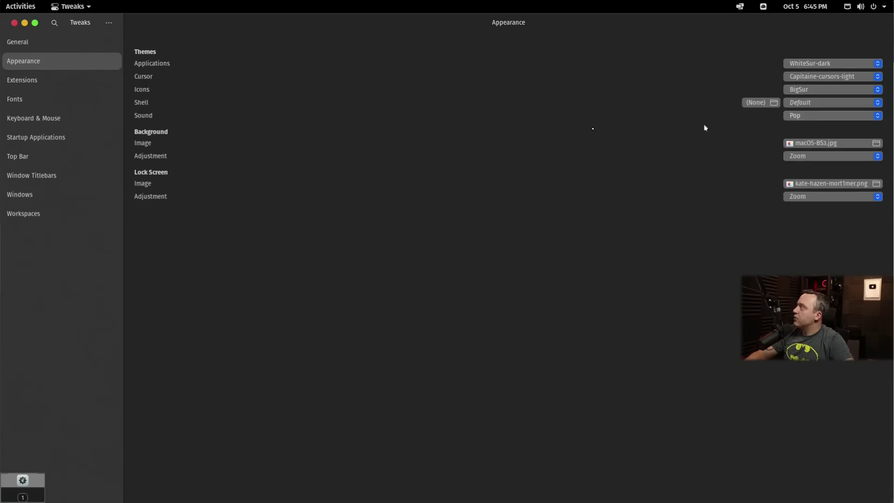
# Step: Set the Shell theme to WhiteSur-dark and start choosing a lock screen image
pyautogui.click(814, 102)
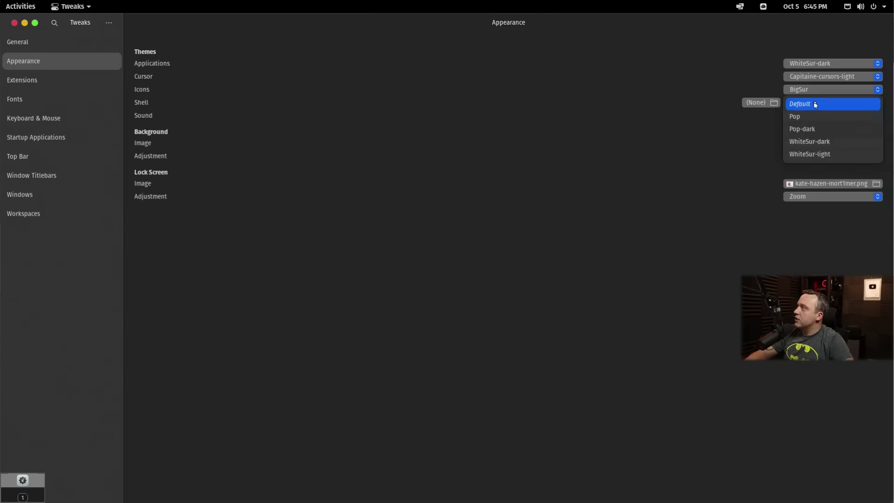
pyautogui.click(814, 145)
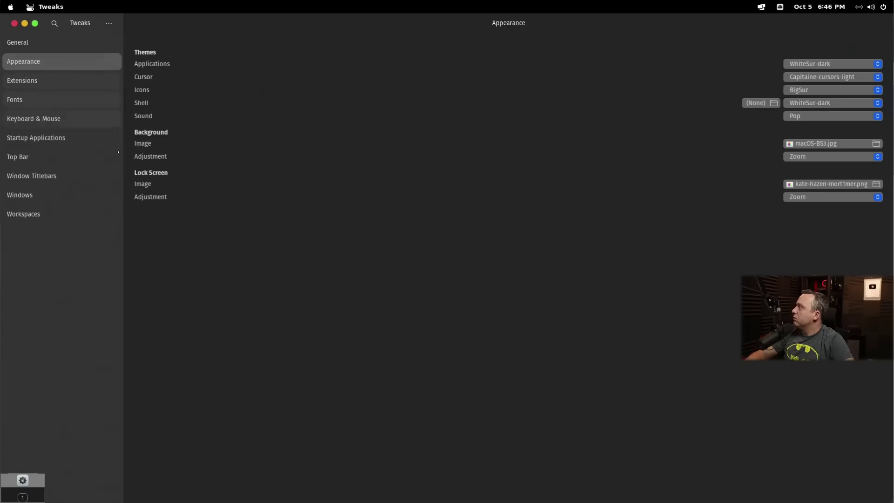
pyautogui.click(829, 186)
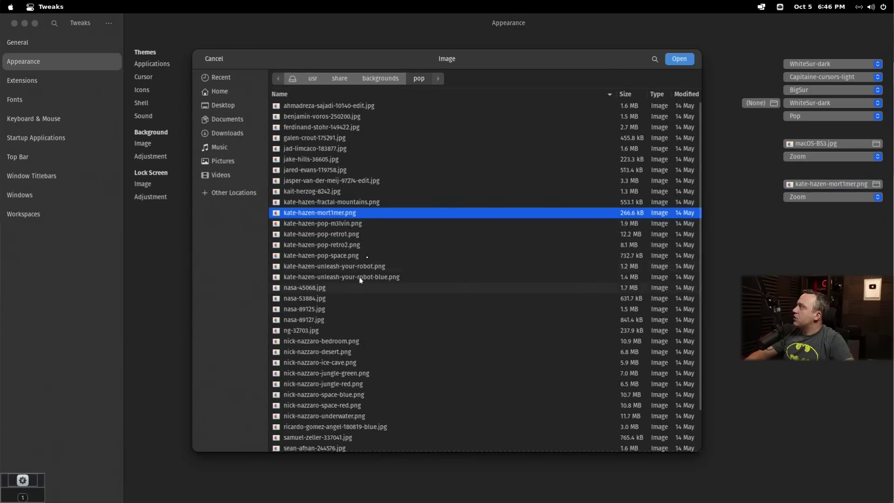
# Step: Set macOS-BS1.jpg from the backgrounds folder as the lock screen image, then close Tweaks
pyautogui.click(391, 83)
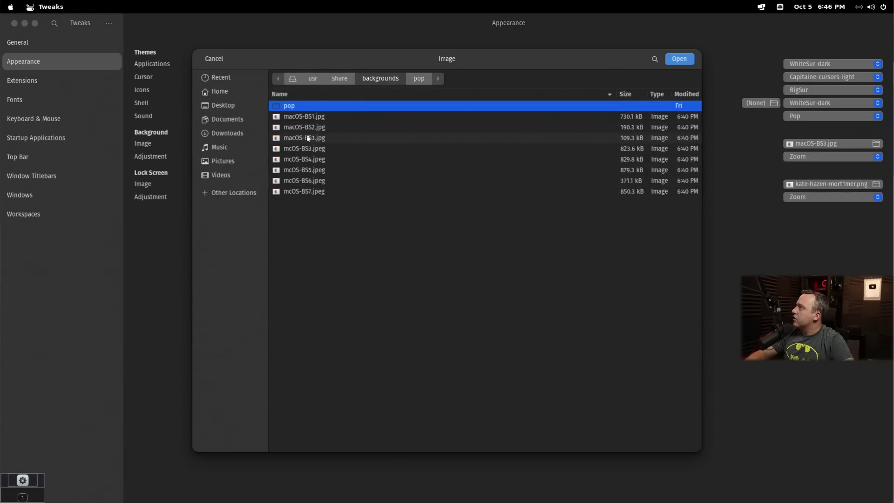
pyautogui.click(305, 119)
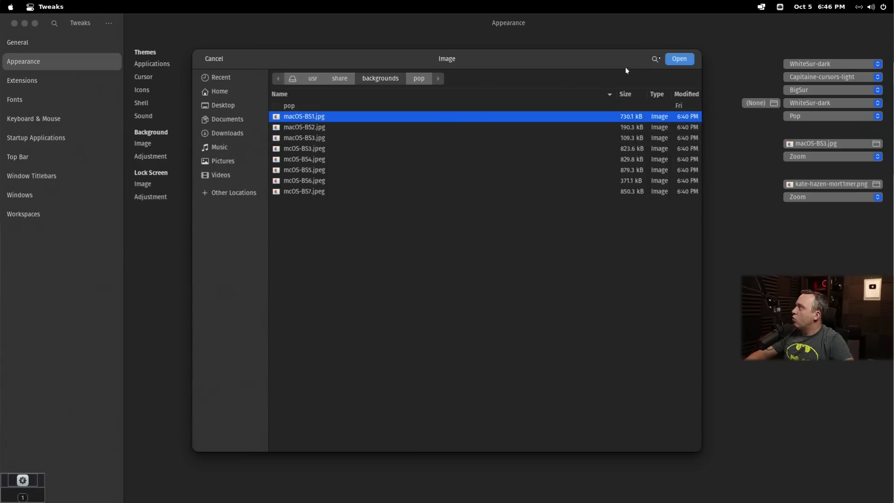
pyautogui.click(682, 58)
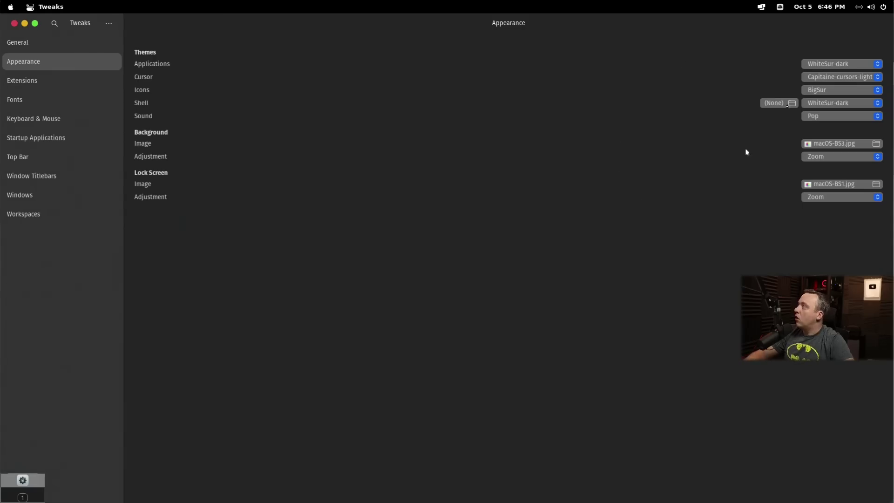
pyautogui.click(14, 23)
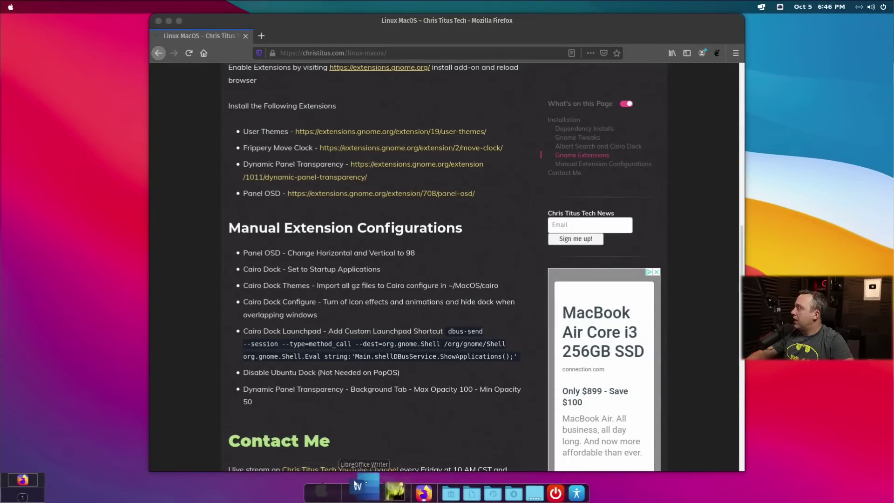
# Step: In Cairo-Dock configuration, set the hover and click animations to none and apply
pyautogui.rightClick(456, 485)
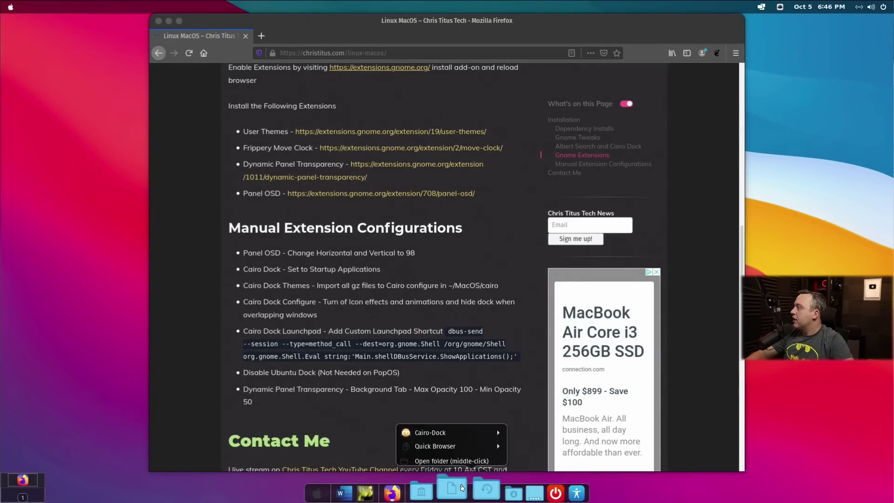
pyautogui.moveTo(476, 439)
pyautogui.moveTo(451, 434)
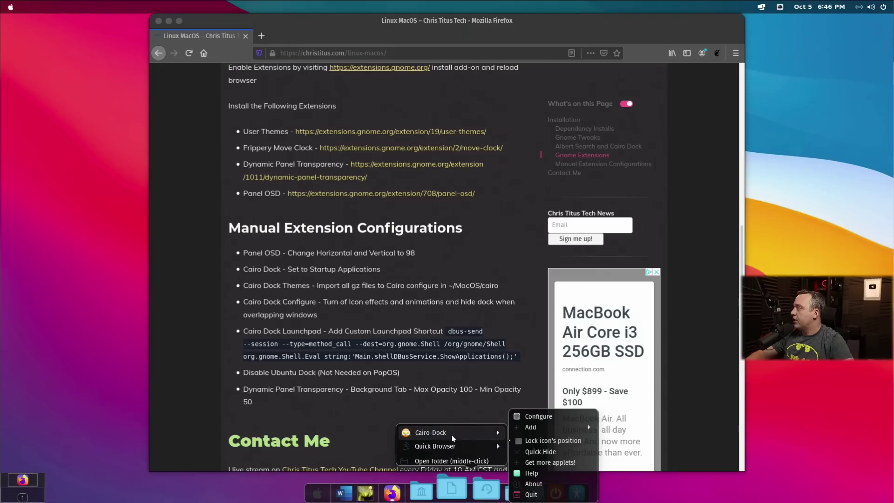
pyautogui.click(536, 417)
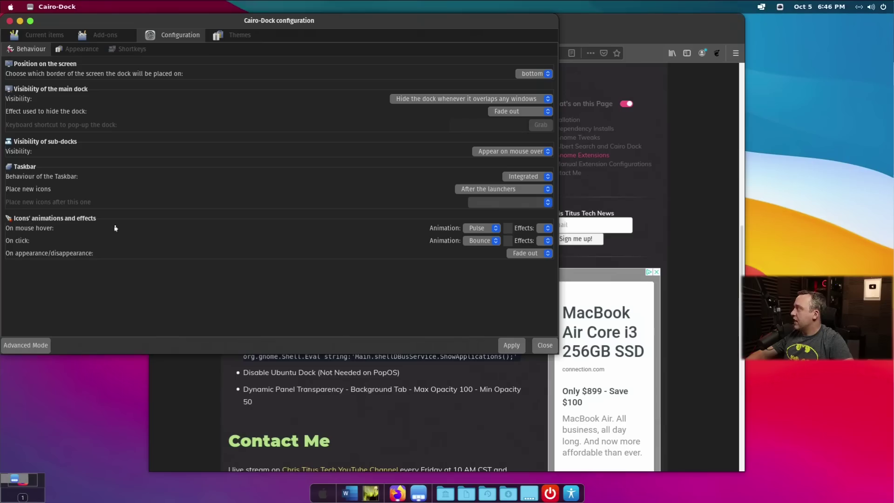
pyautogui.click(482, 228)
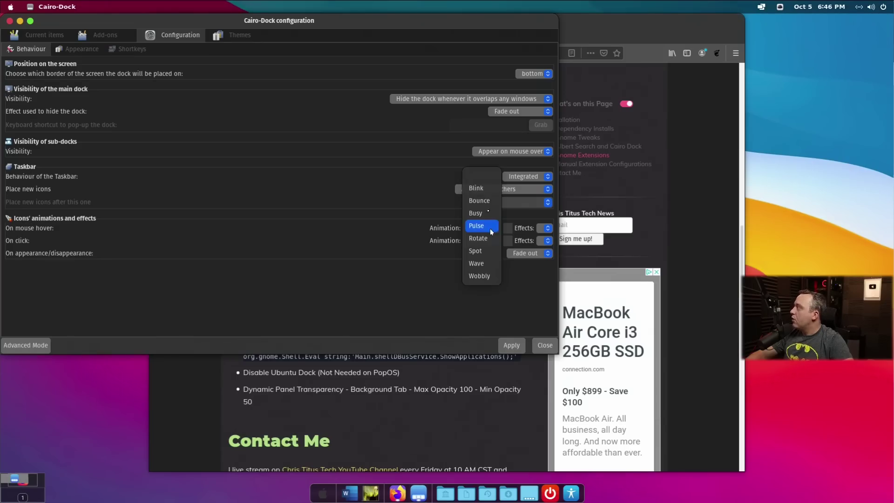
pyautogui.click(482, 177)
pyautogui.click(479, 243)
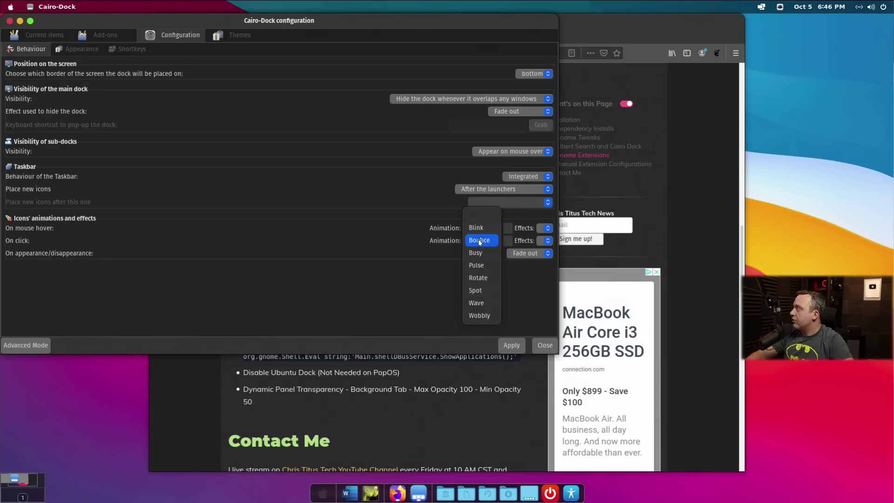
pyautogui.click(481, 220)
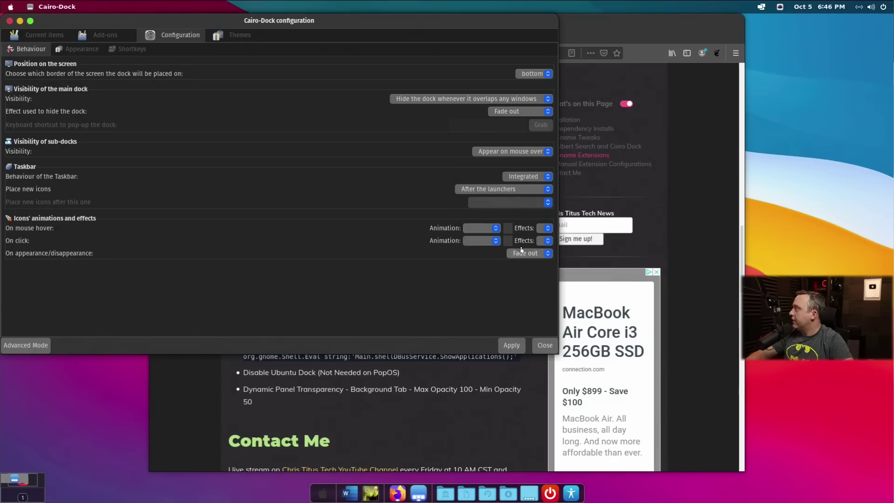
pyautogui.click(510, 345)
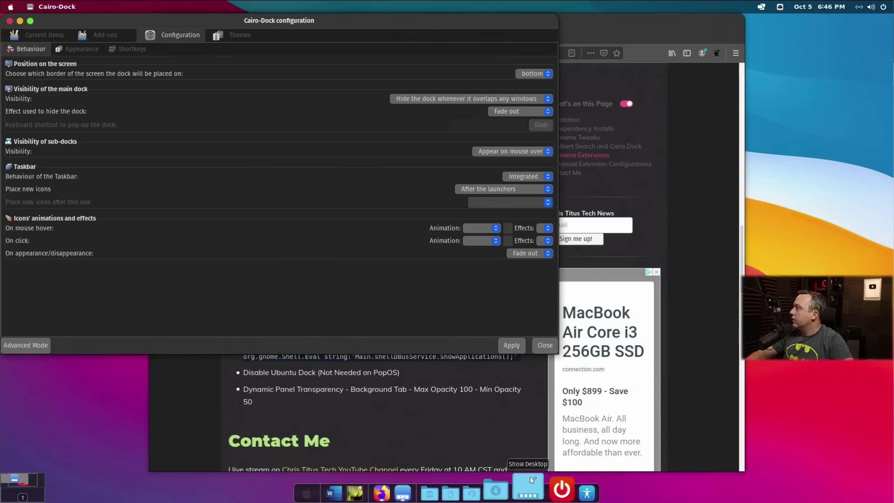
pyautogui.click(240, 35)
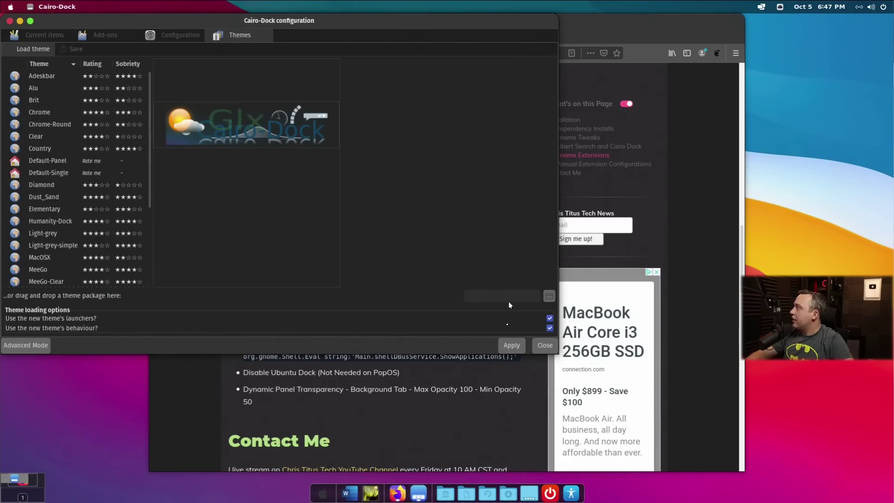
# Step: Import and load the mcOS-BS-Dark theme package from ~/MacOS/cairo
pyautogui.click(549, 300)
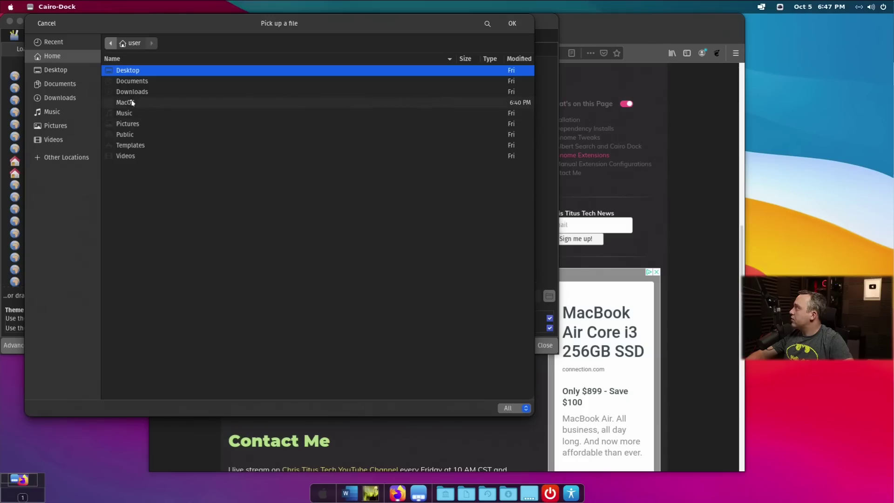
pyautogui.doubleClick(133, 103)
pyautogui.doubleClick(136, 71)
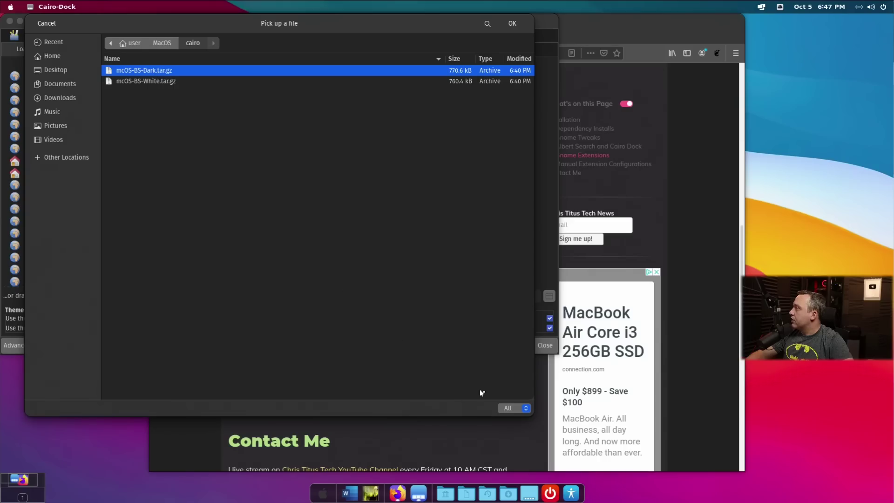
pyautogui.click(502, 25)
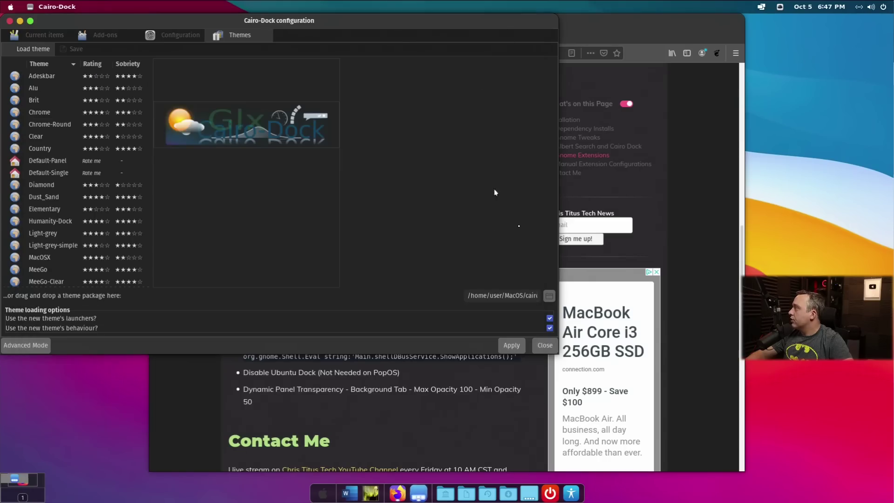
pyautogui.click(517, 348)
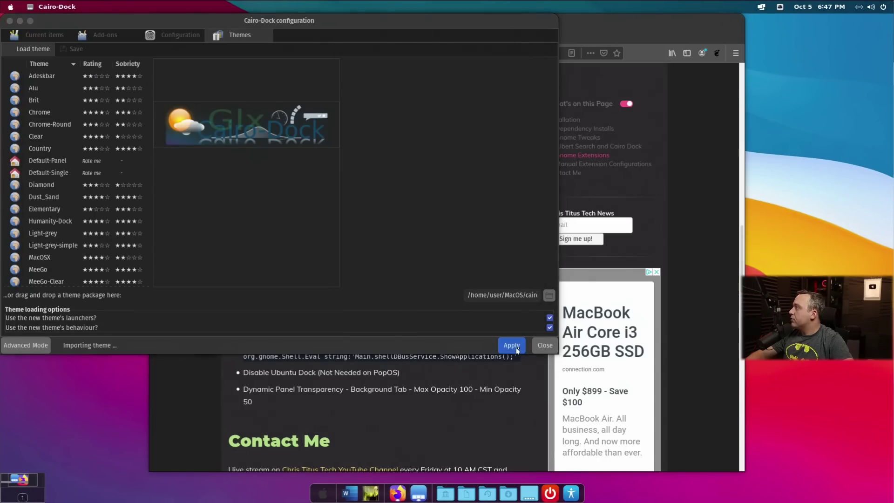
pyautogui.click(392, 447)
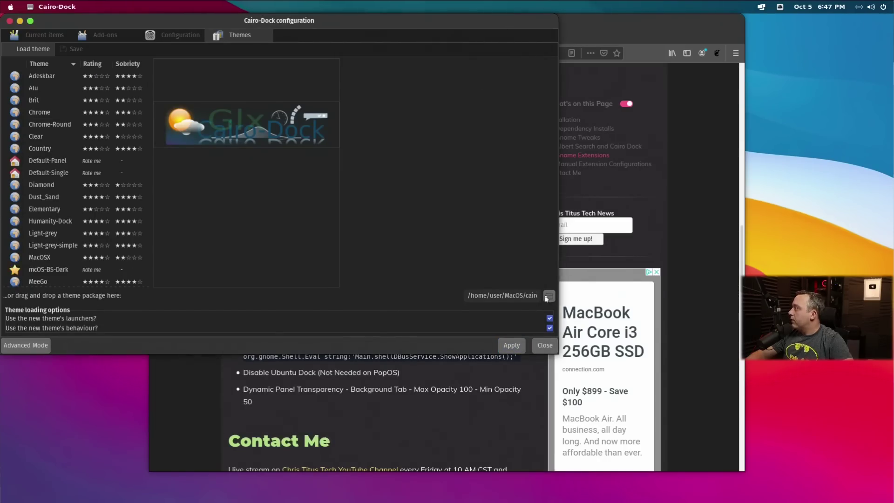
# Step: Import and load the mcOS-BS-White theme package, confirming the theme load
pyautogui.click(548, 296)
pyautogui.click(164, 83)
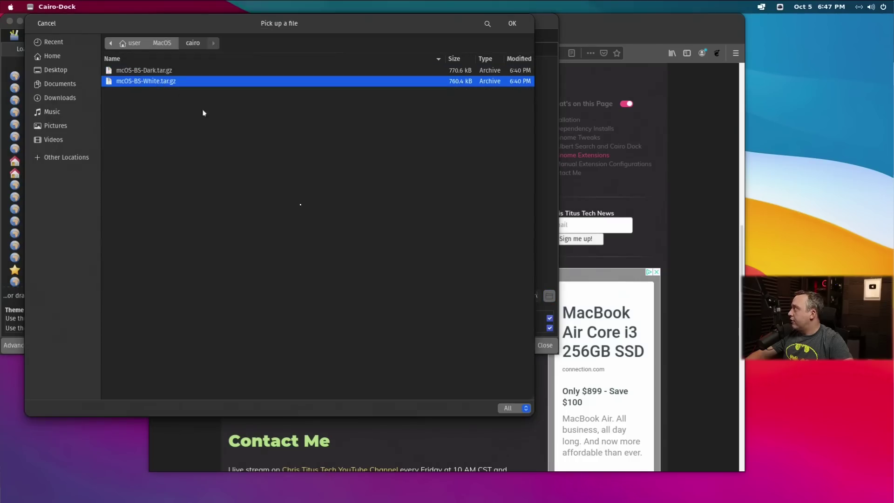
pyautogui.click(512, 24)
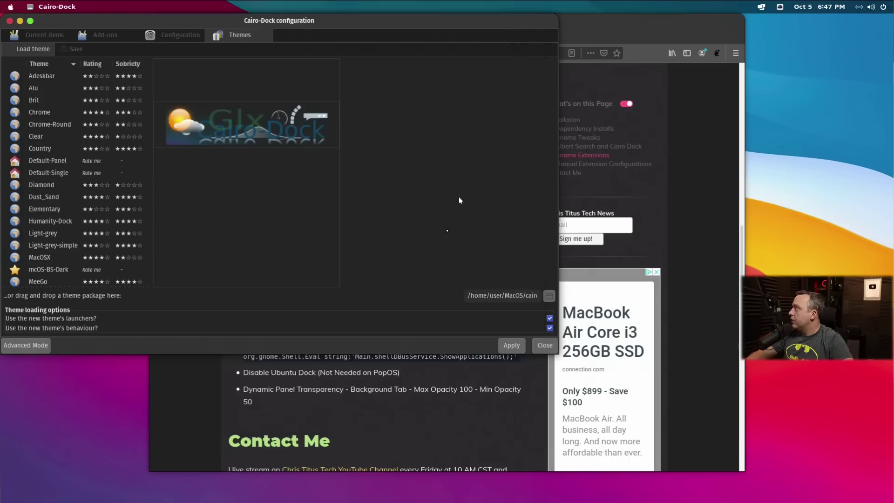
pyautogui.click(512, 346)
pyautogui.click(451, 442)
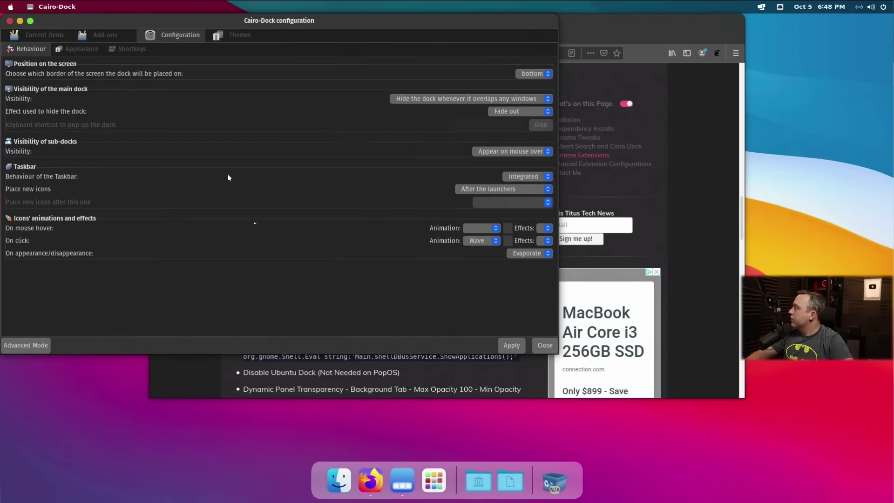
# Step: Clear the click animation again and apply the change
pyautogui.click(492, 244)
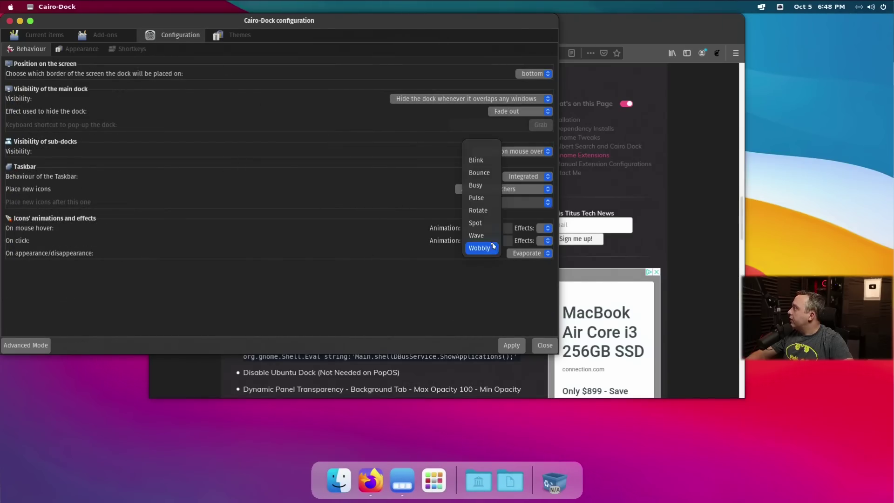
pyautogui.click(481, 150)
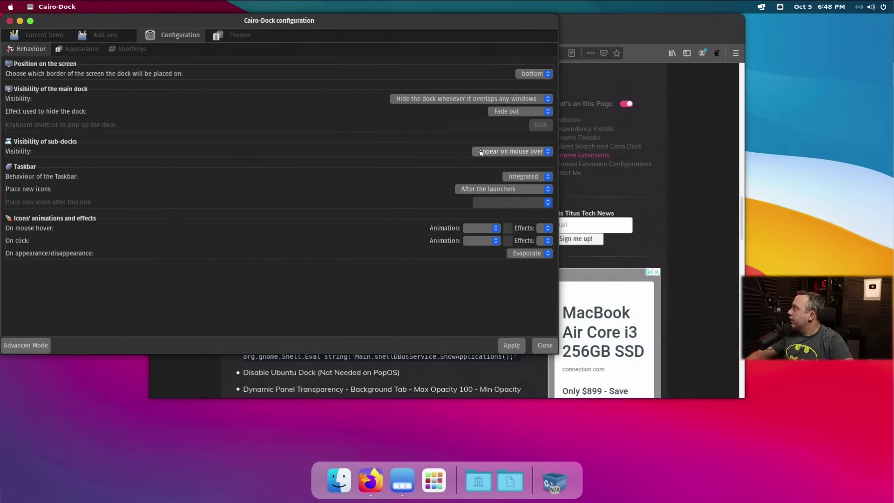
pyautogui.click(512, 344)
pyautogui.click(242, 36)
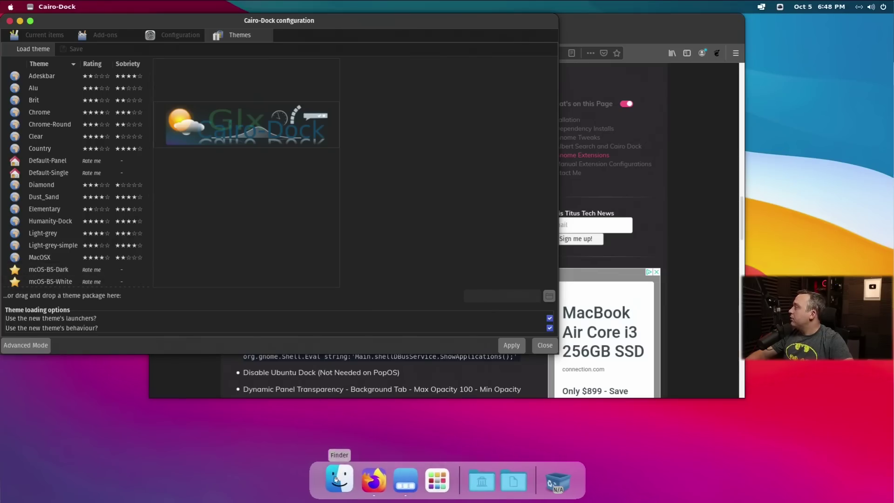
# Step: Try the Applications Menu dock icon, dismiss it, and raise the Firefox guide
pyautogui.click(433, 486)
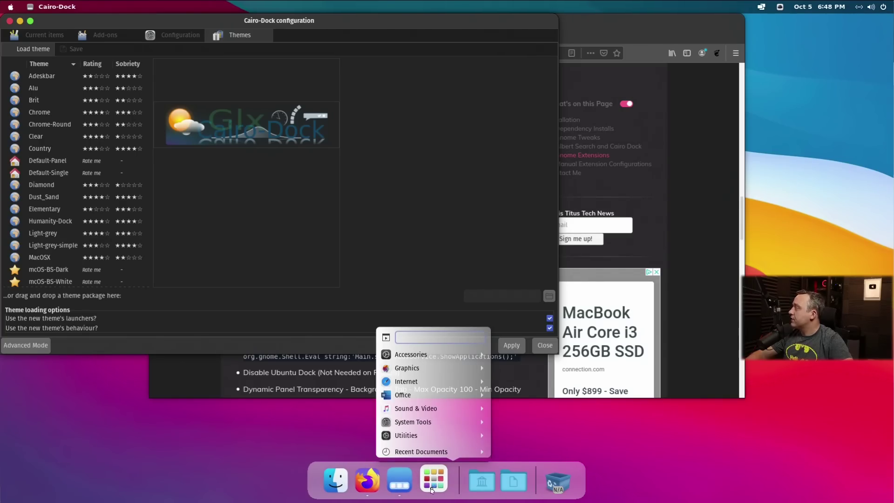
pyautogui.click(463, 478)
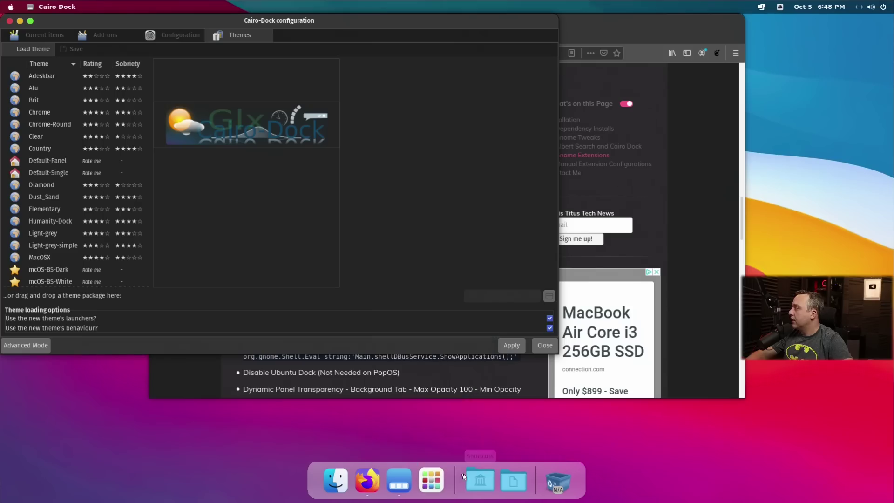
pyautogui.click(437, 374)
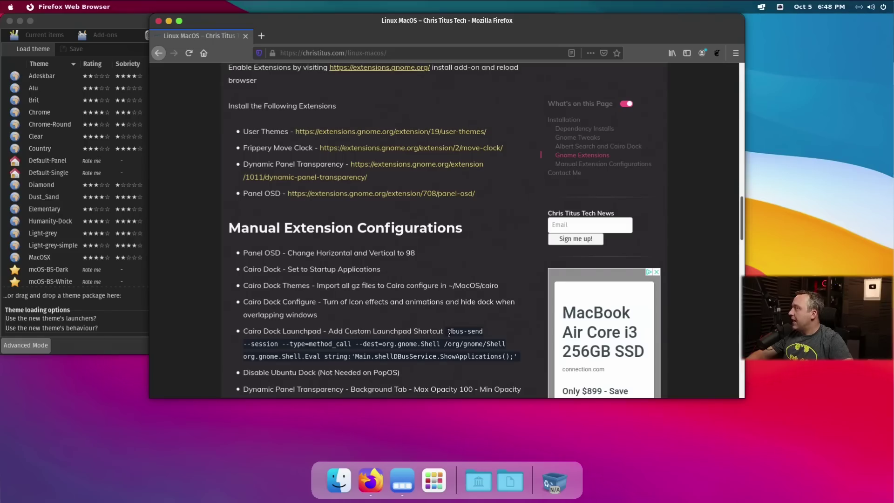
# Step: Copy the three-line Launchpad dbus-send command from the guide
pyautogui.moveTo(449, 332); pyautogui.dragTo(526, 363)
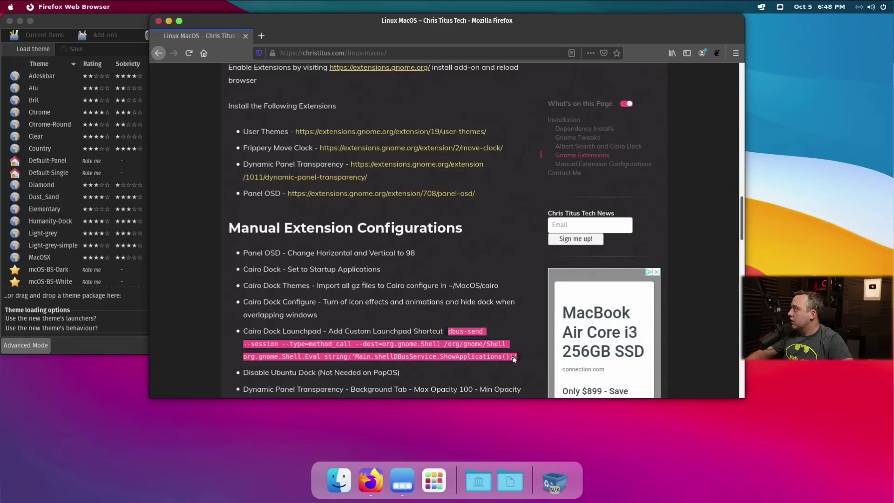
pyautogui.rightClick(513, 359)
pyautogui.click(531, 363)
# Step: Add a new custom launcher to the bottom Cairo-Dock
pyautogui.rightClick(463, 470)
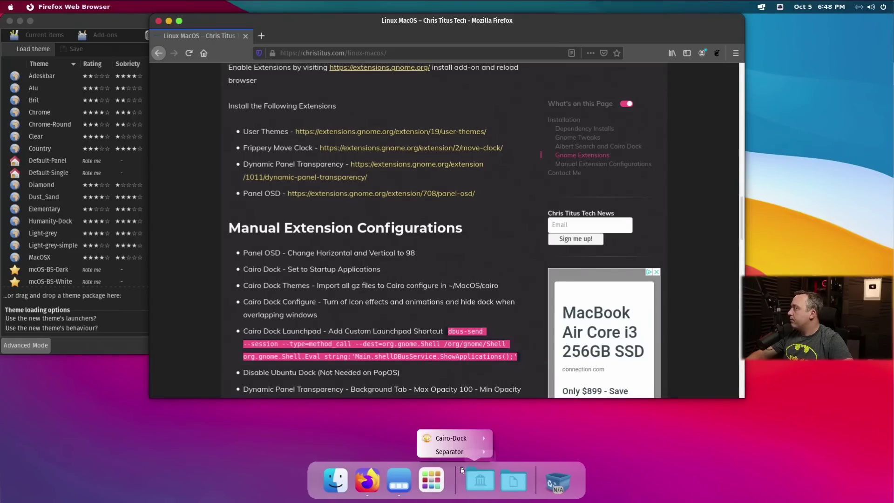
pyautogui.moveTo(474, 440)
pyautogui.moveTo(524, 435)
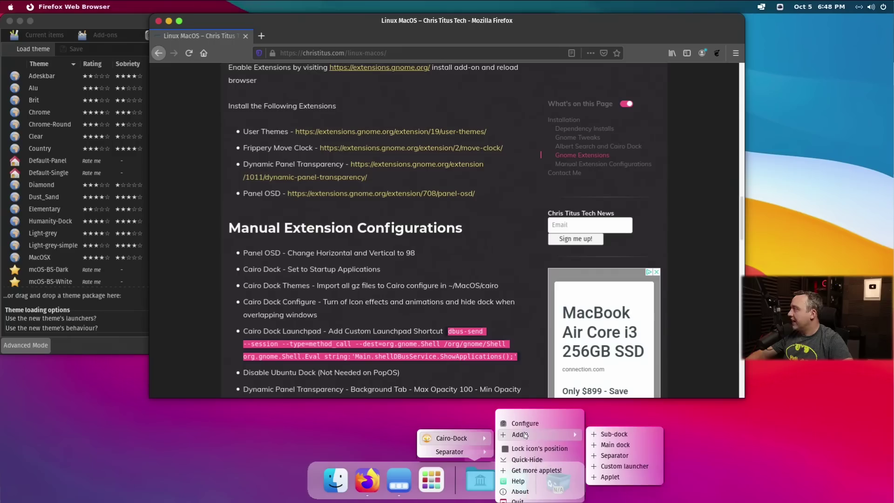
pyautogui.scroll(-1, 623, 475)
pyautogui.click(626, 459)
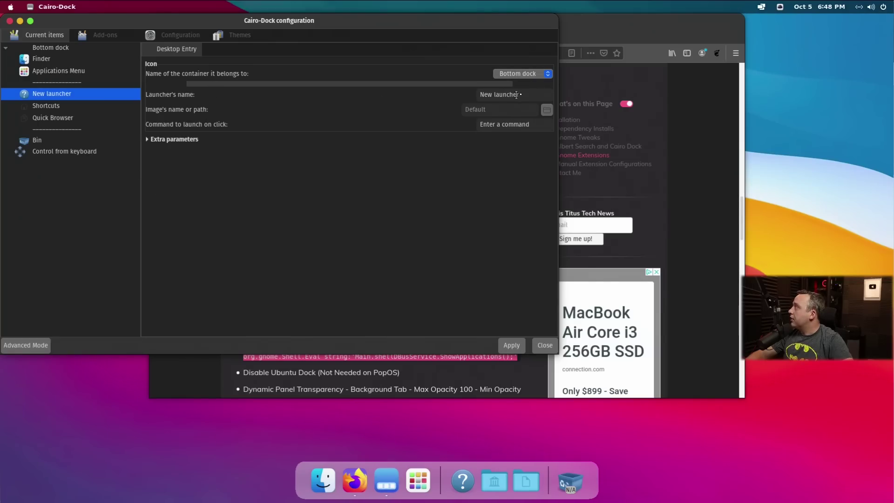
# Step: Name the launcher 'Launchpad' and paste the dbus-send command as its command
pyautogui.moveTo(516, 95); pyautogui.dragTo(478, 84)
pyautogui.write('Lau')
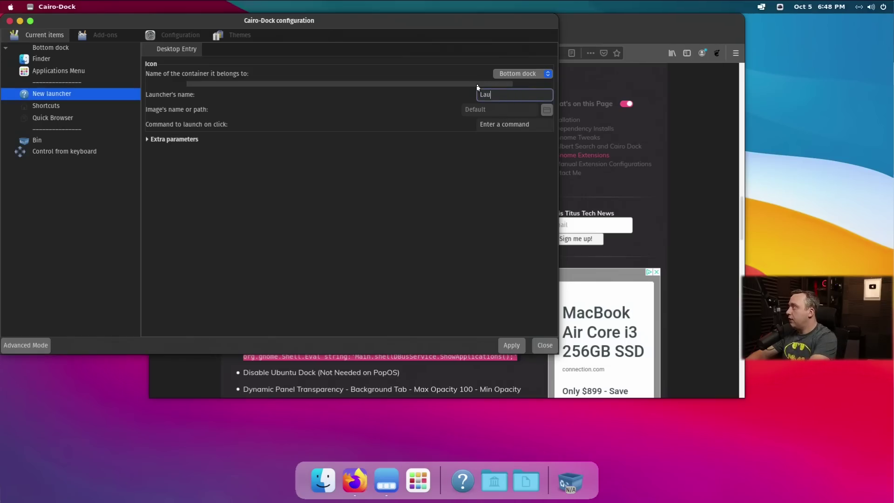
pyautogui.write('nchpad')
pyautogui.click(525, 124)
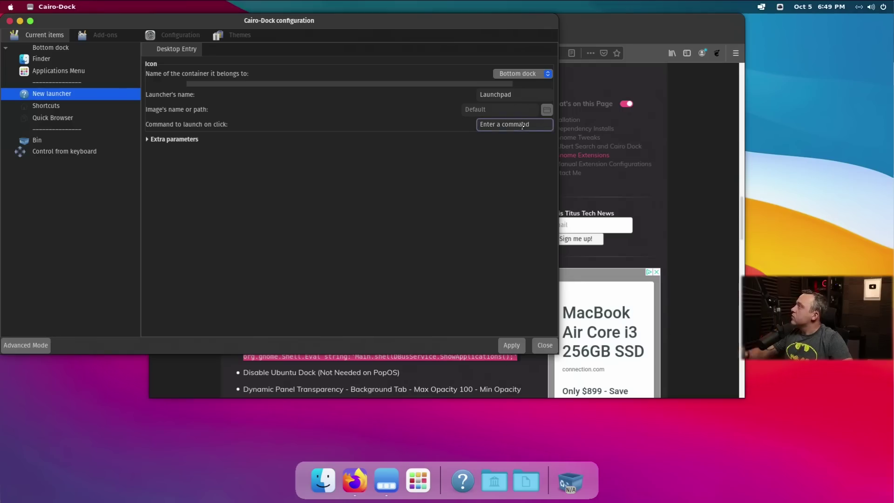
pyautogui.moveTo(540, 130); pyautogui.dragTo(441, 121)
pyautogui.hotkey('ctrl', 'v')
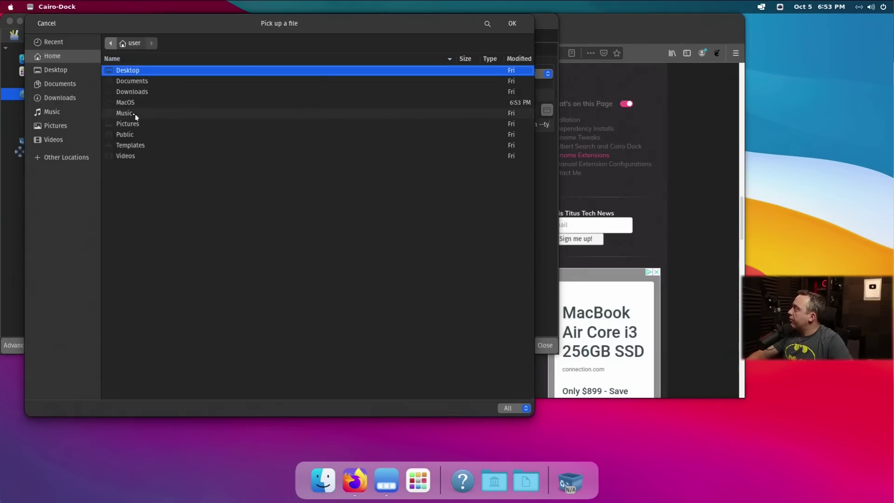
# Step: Set ~/MacOS/launchpad.png as the launcher image and apply the settings
pyautogui.doubleClick(128, 103)
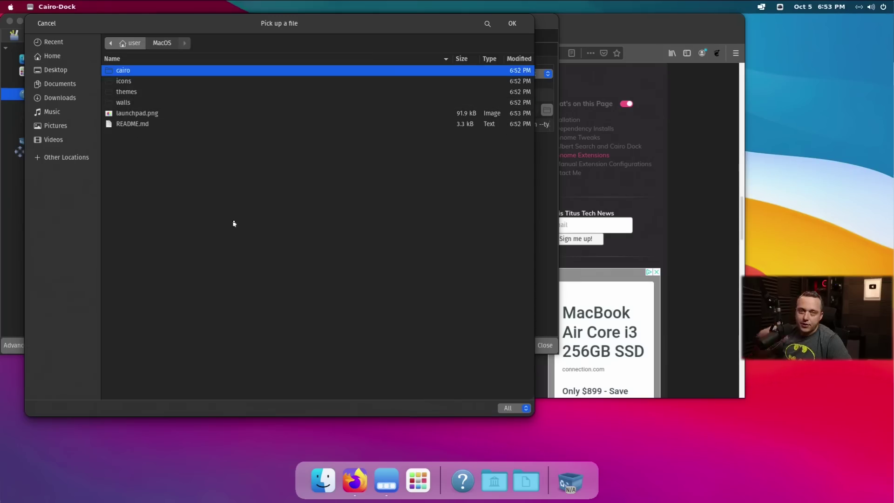
pyautogui.click(132, 116)
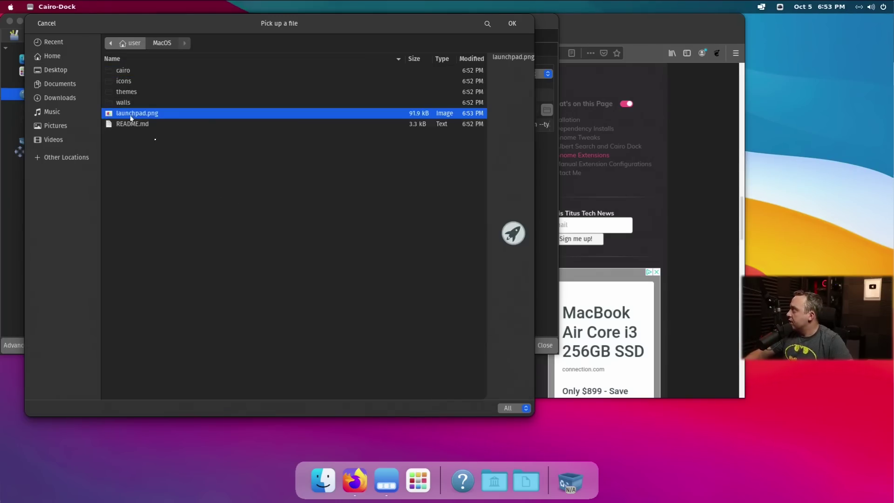
pyautogui.click(512, 24)
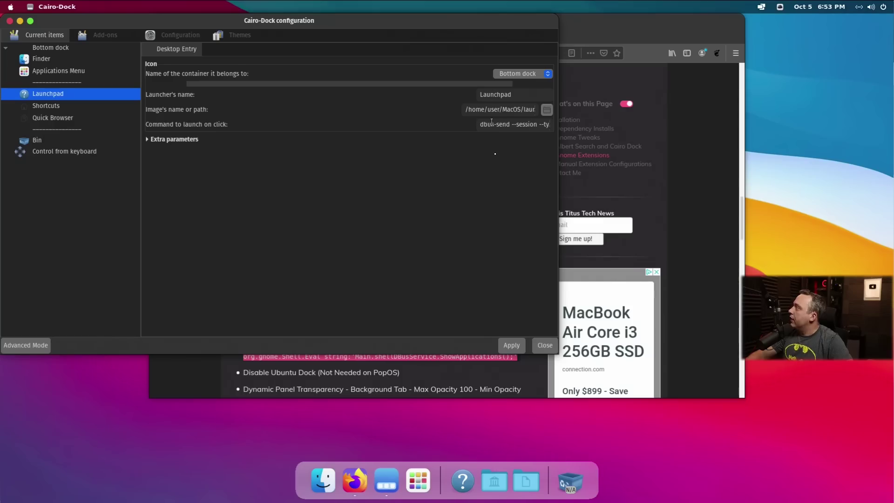
pyautogui.click(512, 349)
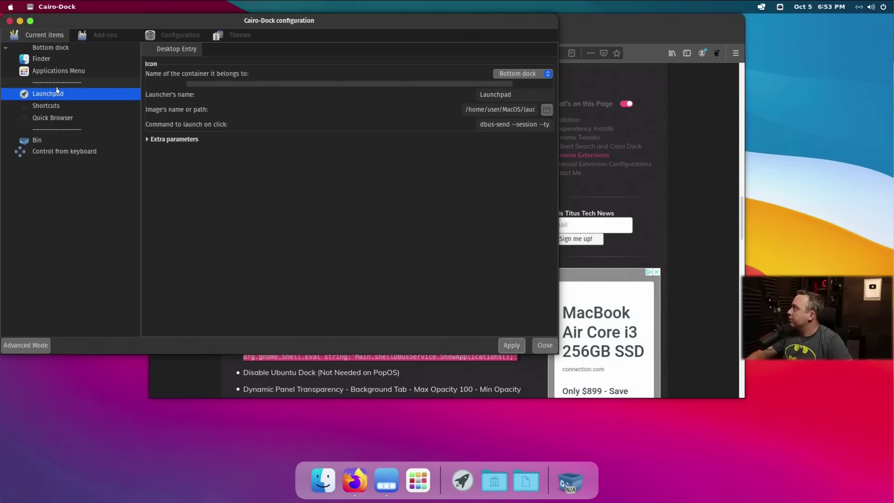
# Step: Move Launchpad to the top of the dock items, drop Applications Menu, and close settings
pyautogui.moveTo(47, 94); pyautogui.dragTo(55, 52)
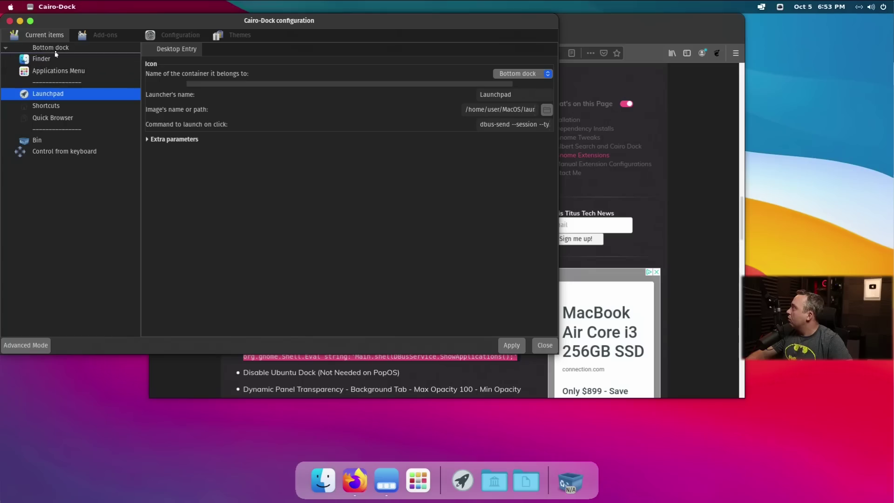
pyautogui.moveTo(54, 95); pyautogui.dragTo(54, 65)
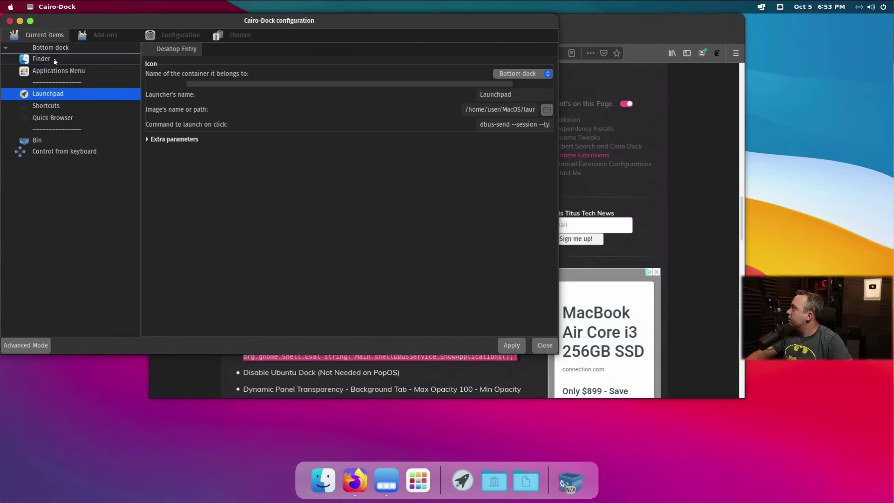
pyautogui.click(49, 88)
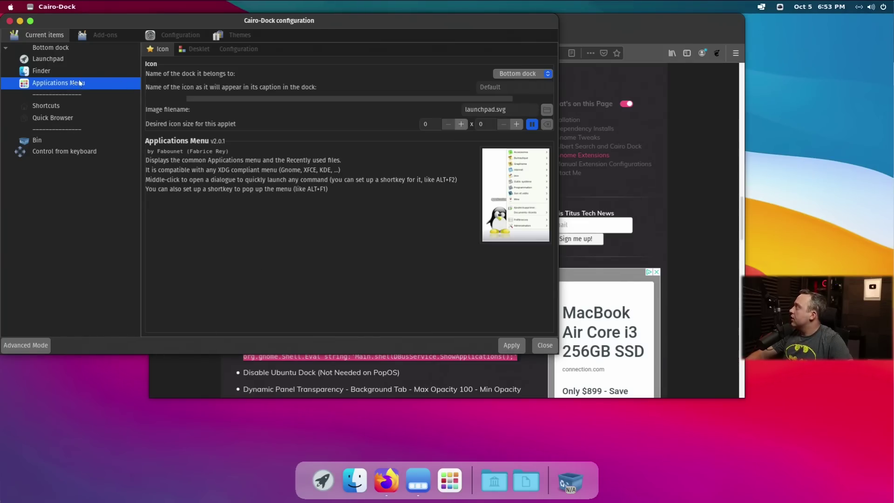
pyautogui.moveTo(65, 92); pyautogui.dragTo(302, 229)
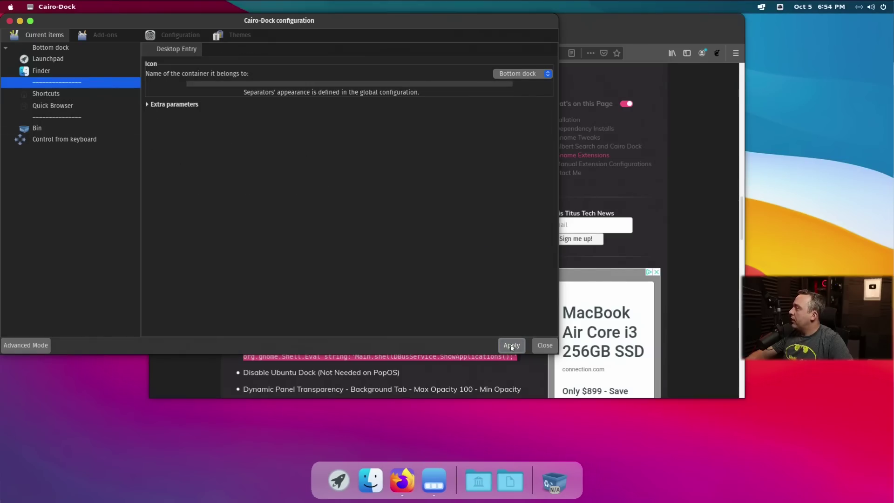
pyautogui.click(546, 346)
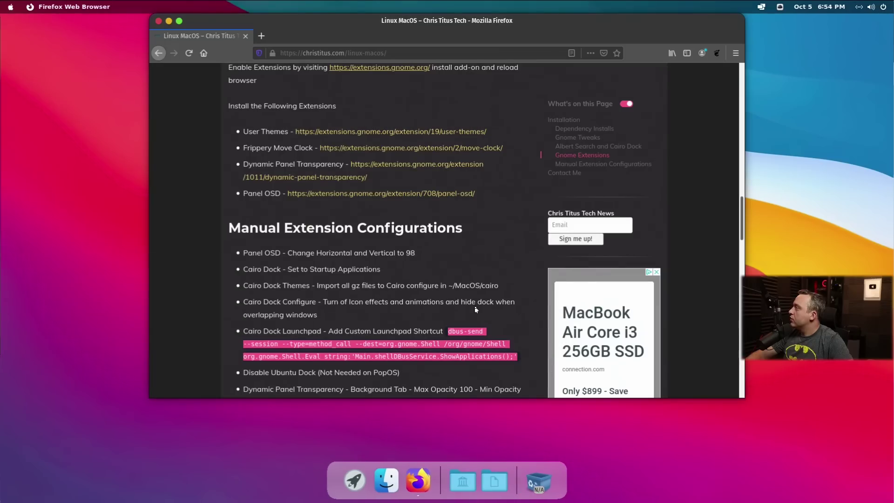
# Step: Test the Launchpad rocket icon's full-screen app grid, then dismiss it
pyautogui.scroll(-3, 380, 303)
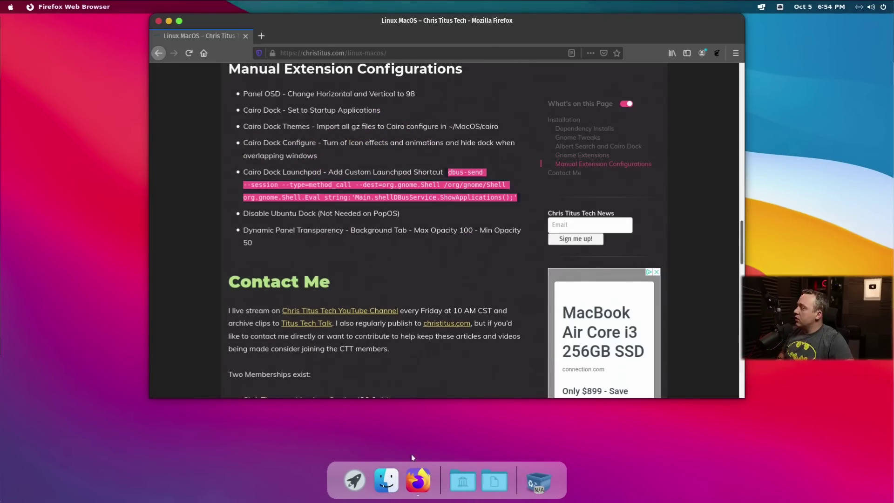
pyautogui.click(354, 479)
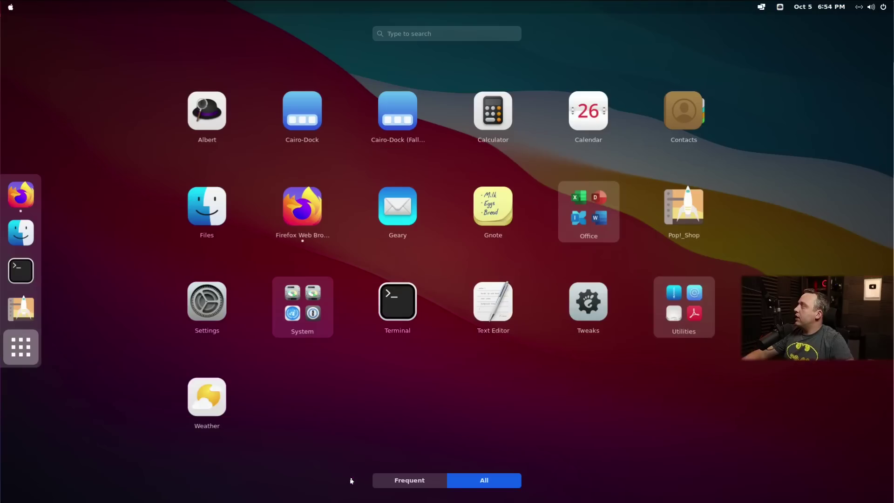
pyautogui.click(351, 481)
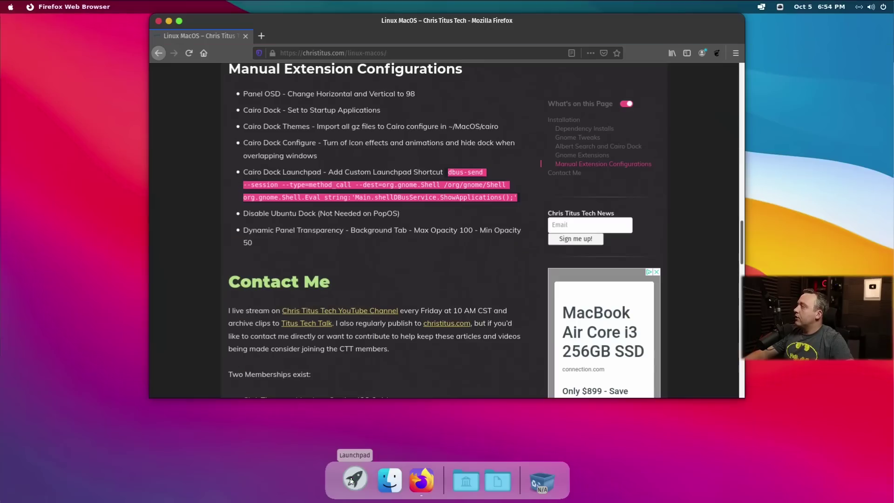
# Step: Open the home folder via Finder, then close the Files and Firefox windows
pyautogui.click(389, 478)
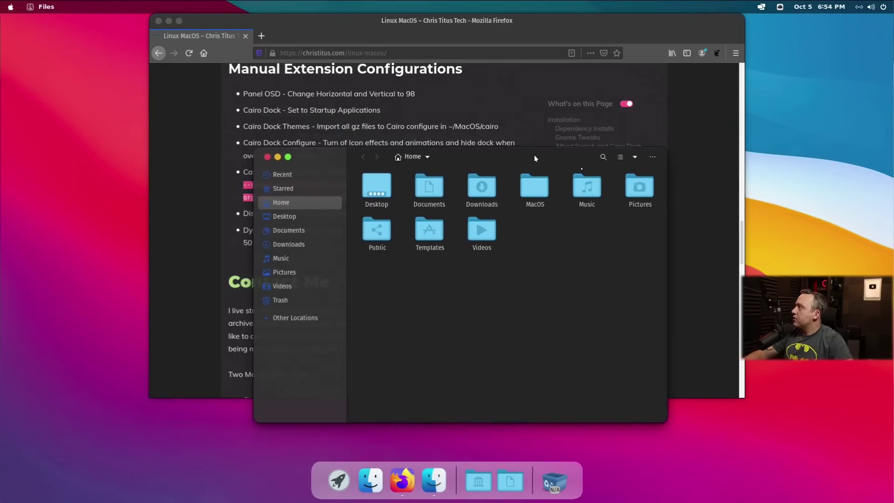
pyautogui.click(266, 157)
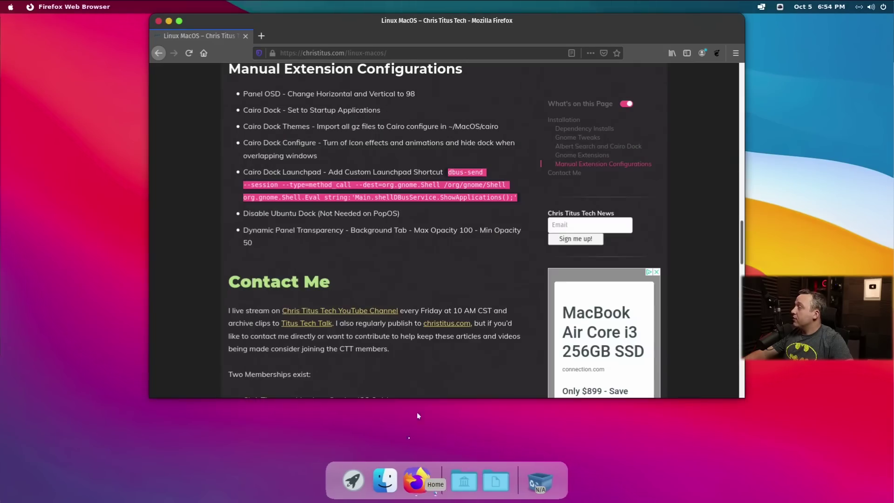
pyautogui.click(158, 21)
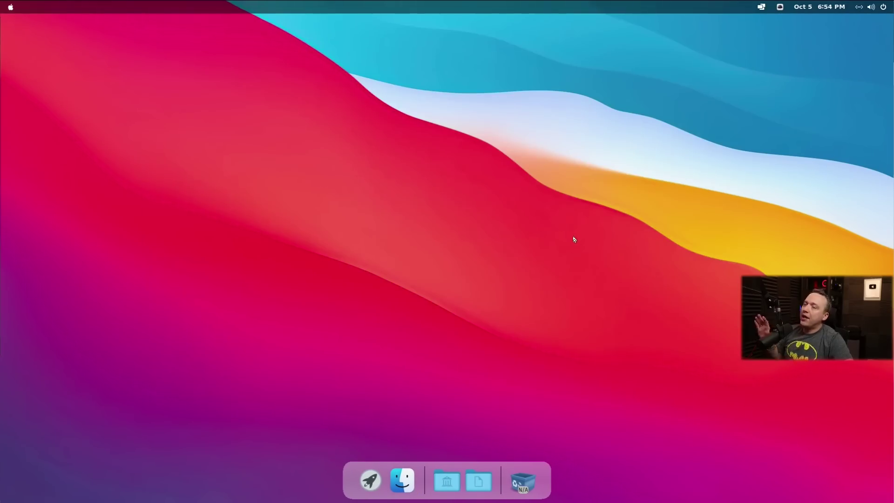